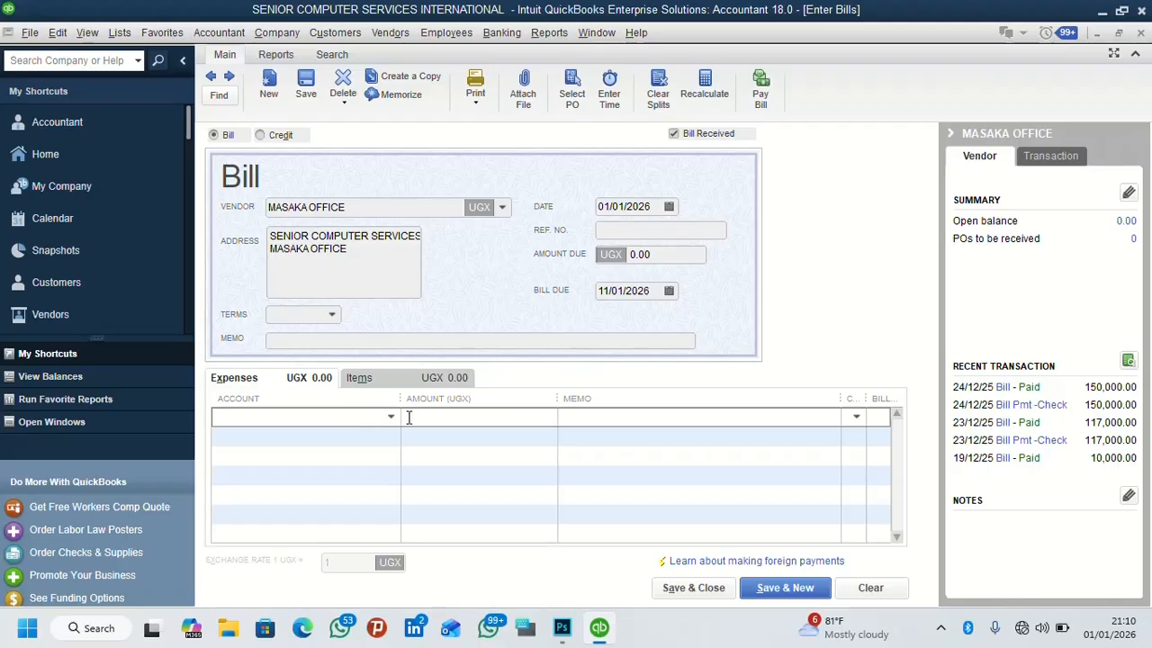
# Step: Add a Meals and Entertainment expense line of UGX 3,000 to the Masaka Office bill
pyautogui.click(391, 416)
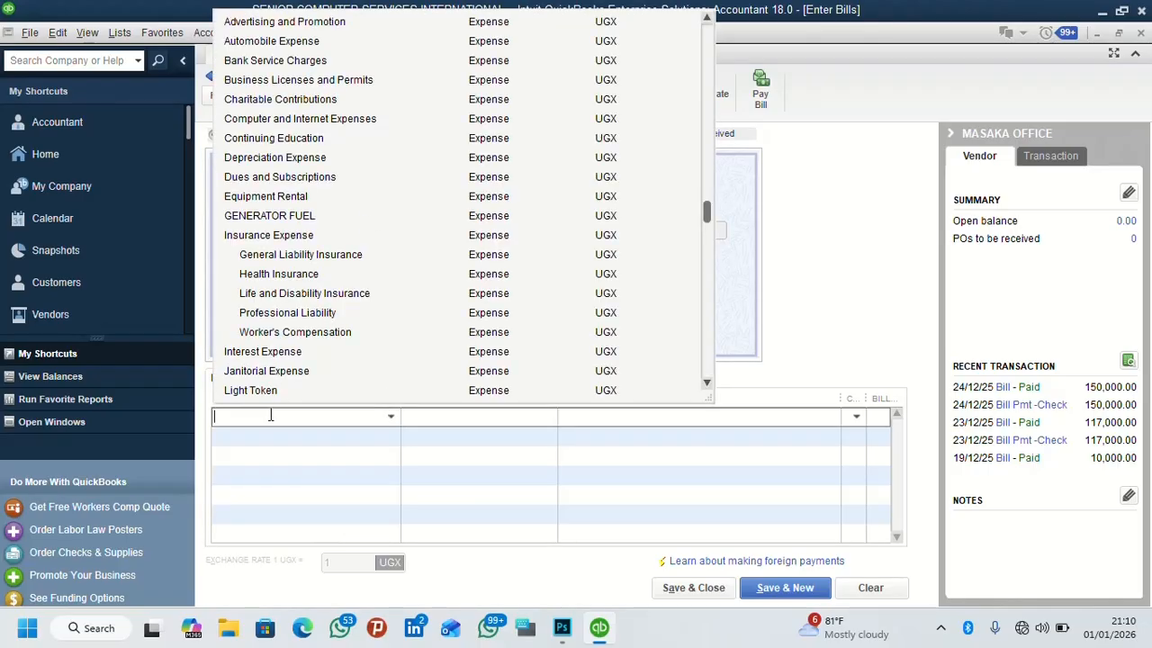
pyautogui.write('Meals and Entertainment')
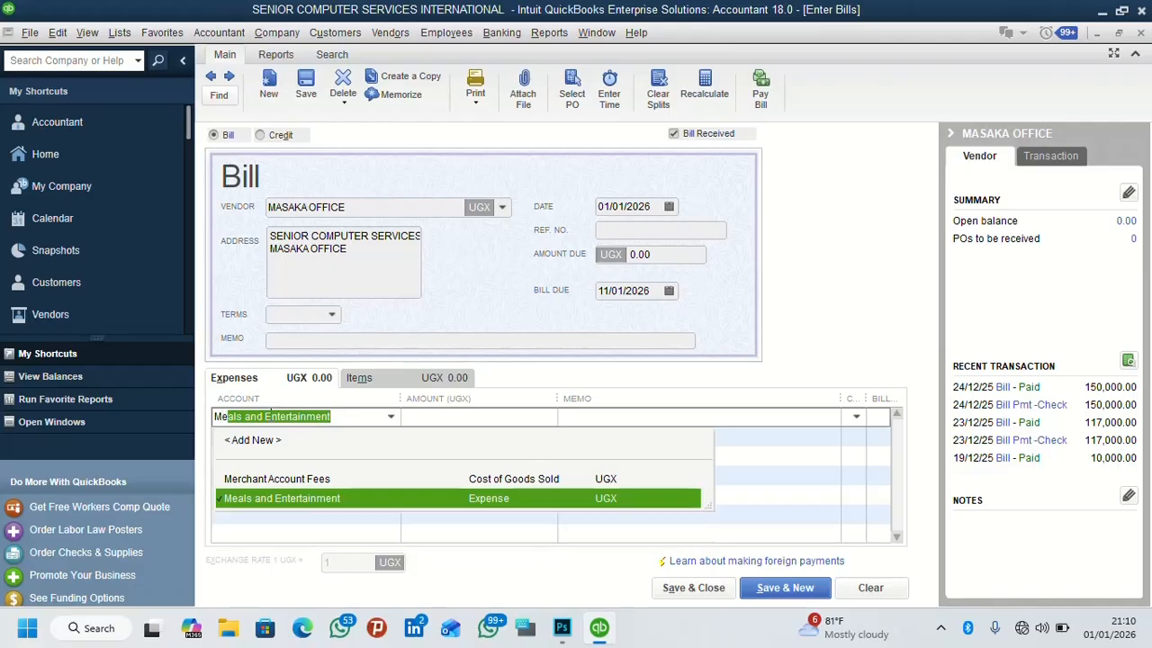
pyautogui.click(239, 500)
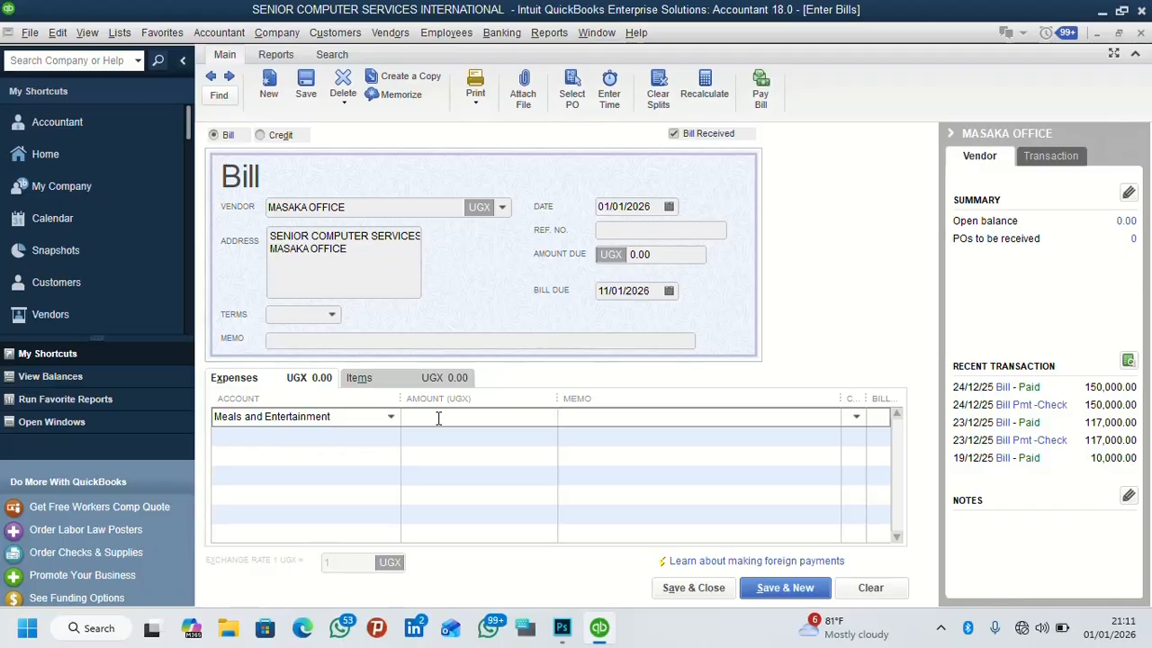
pyautogui.write('30000')
pyautogui.click(582, 425)
pyautogui.click(532, 419)
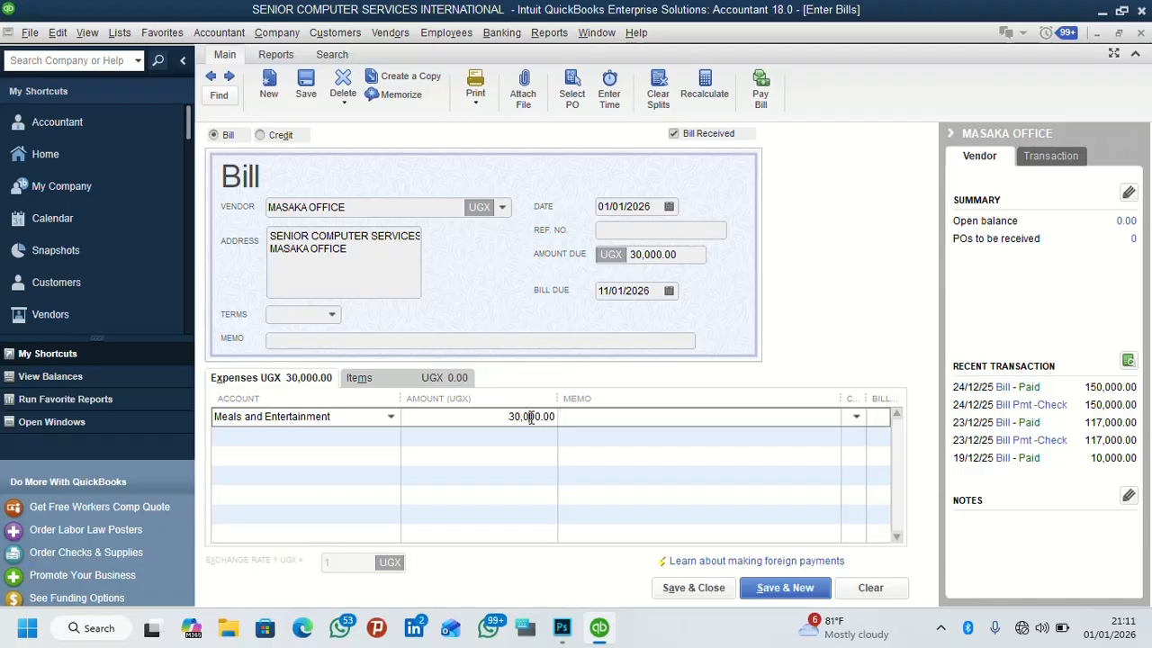
pyautogui.press('BackSpace')
# Step: Enter the memo "lunch" on the expense line and save the bill, starting a new blank one
pyautogui.click(584, 423)
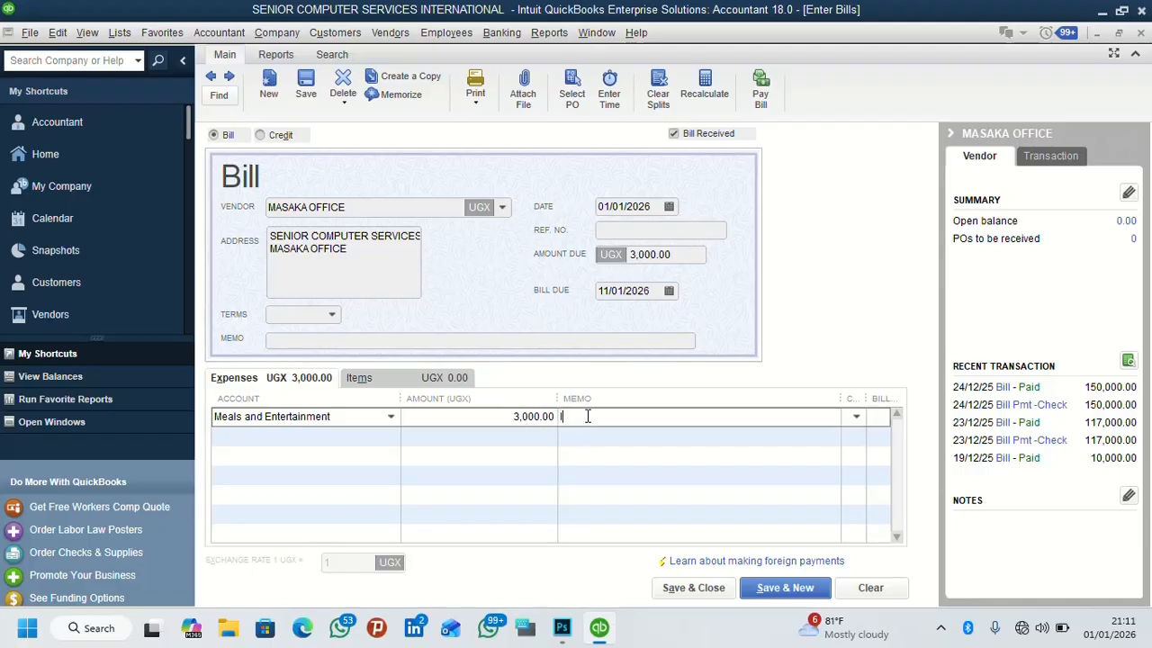
pyautogui.write('lunch')
pyautogui.click(781, 589)
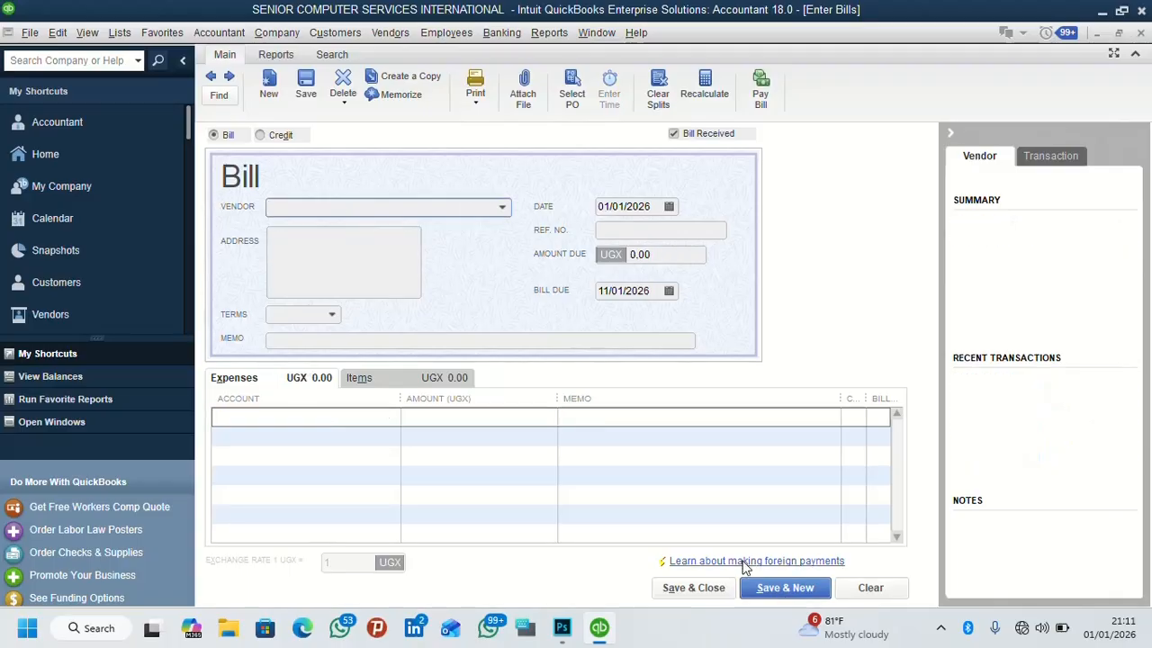
# Step: Start adding a new vendor from the blank bill and set the vendor name to RADIO BUDDU
pyautogui.click(501, 208)
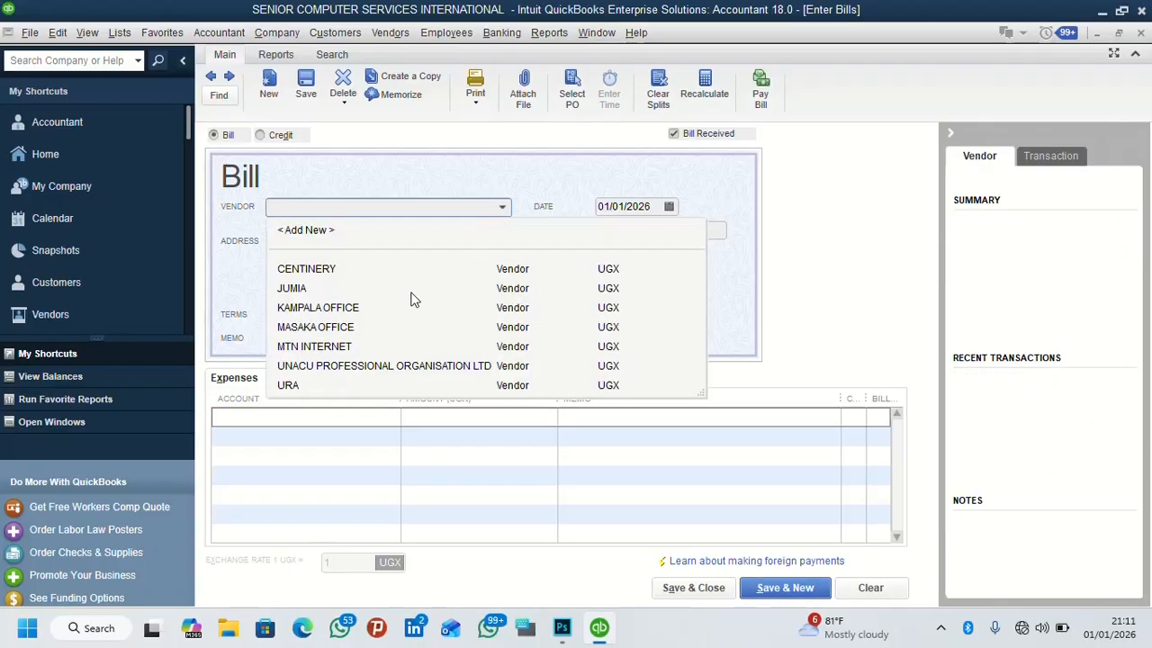
pyautogui.click(306, 231)
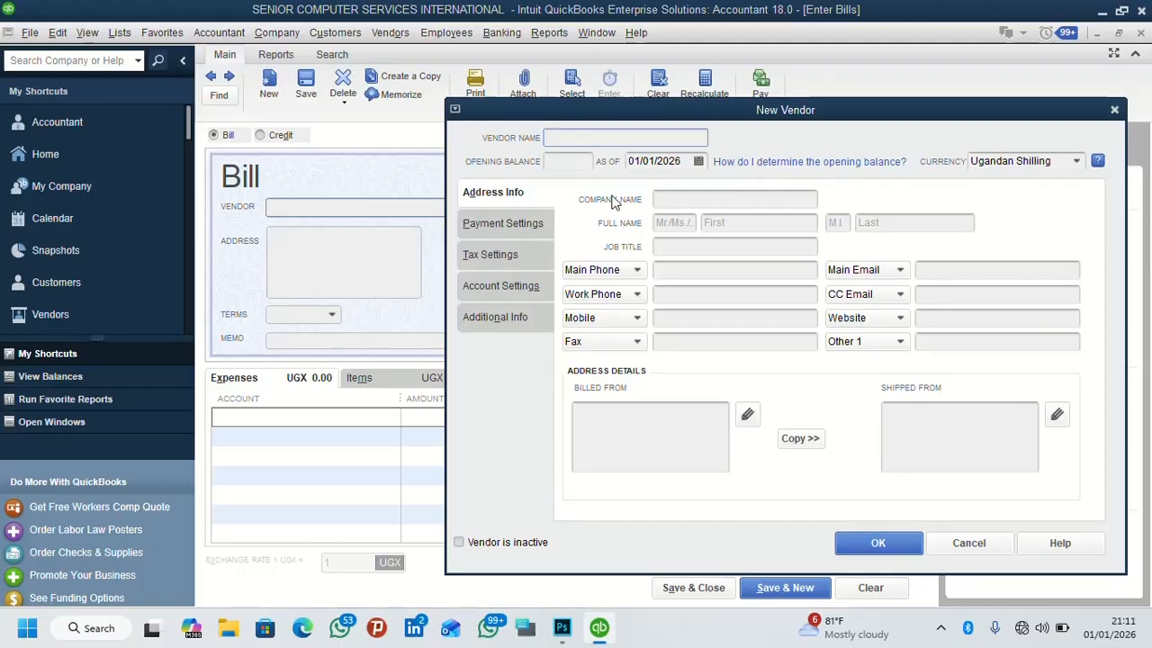
pyautogui.write('RADIO BUDDU')
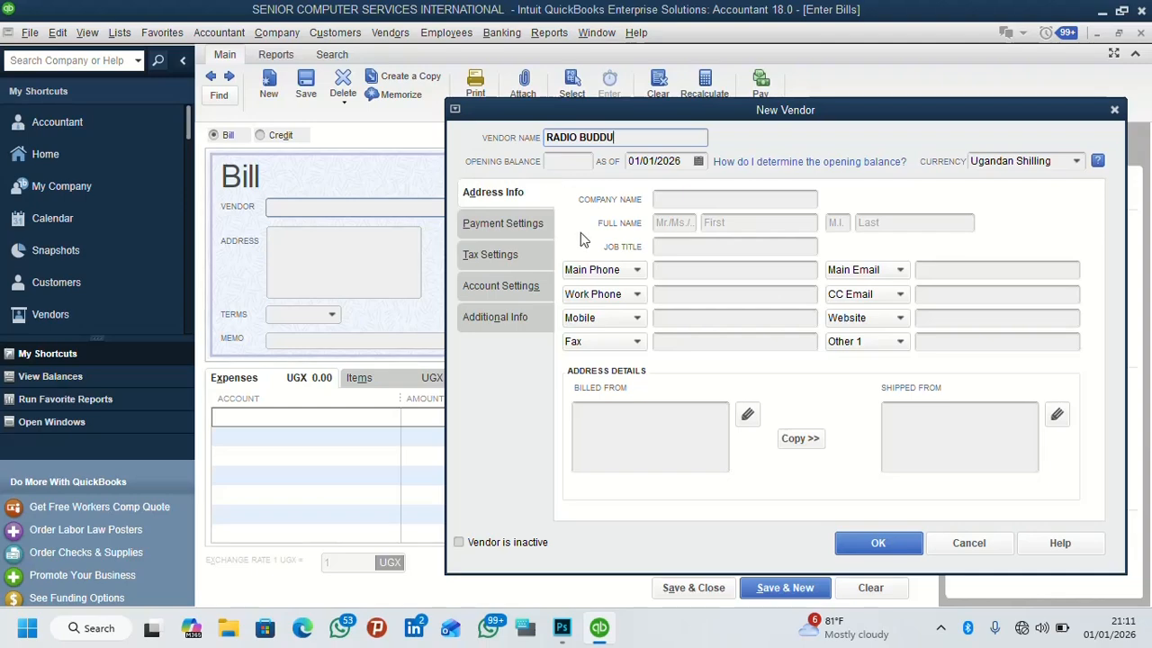
# Step: Set the new vendor's company name to RADIO BUDDU BROADCASTING SERVICES LTD, reusing the vendor name as its beginning
pyautogui.click(695, 197)
pyautogui.moveTo(630, 138); pyautogui.dragTo(526, 144)
pyautogui.hotkey('ctrl', 'c')
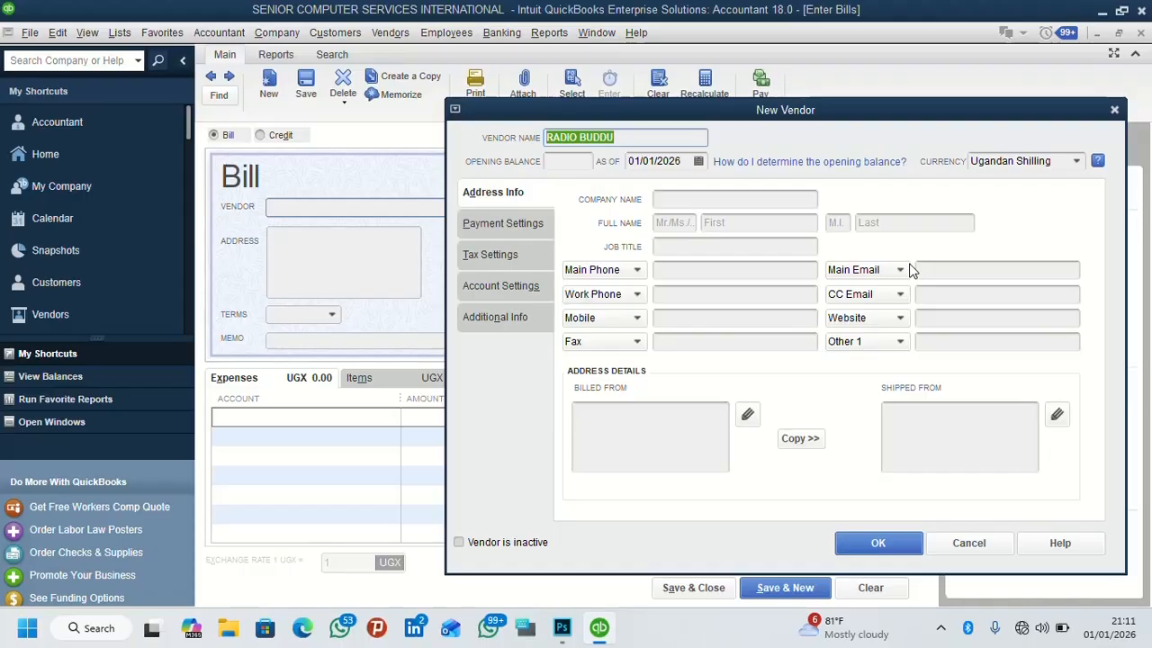
pyautogui.click(749, 200)
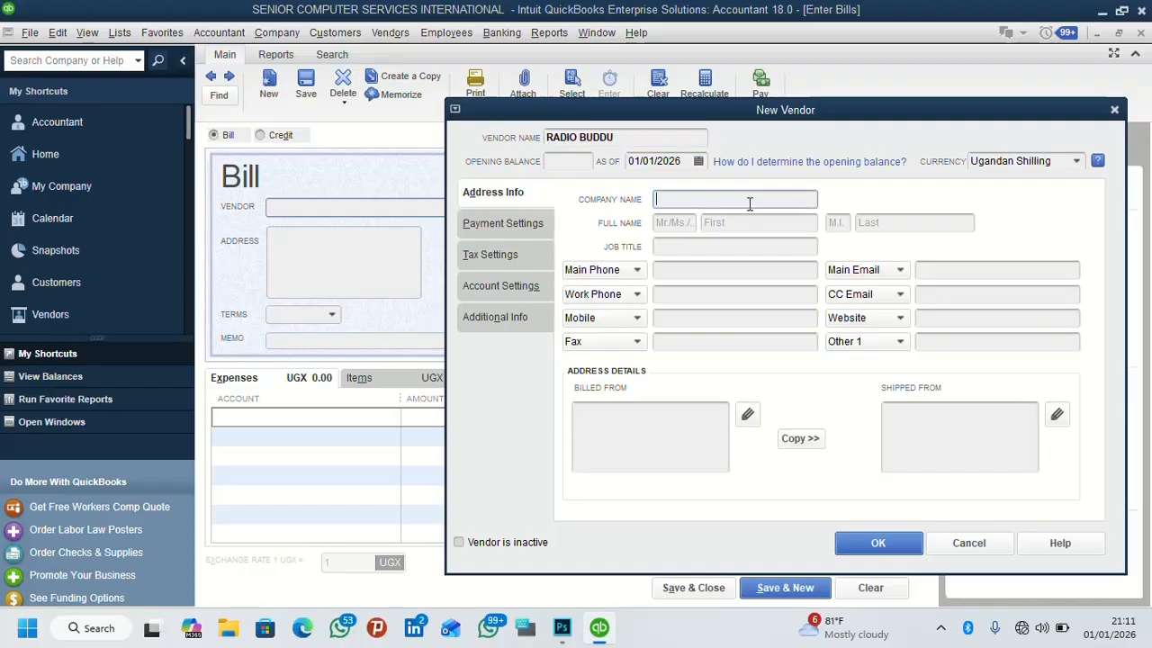
pyautogui.hotkey('ctrl', 'v')
pyautogui.write('BROADC')
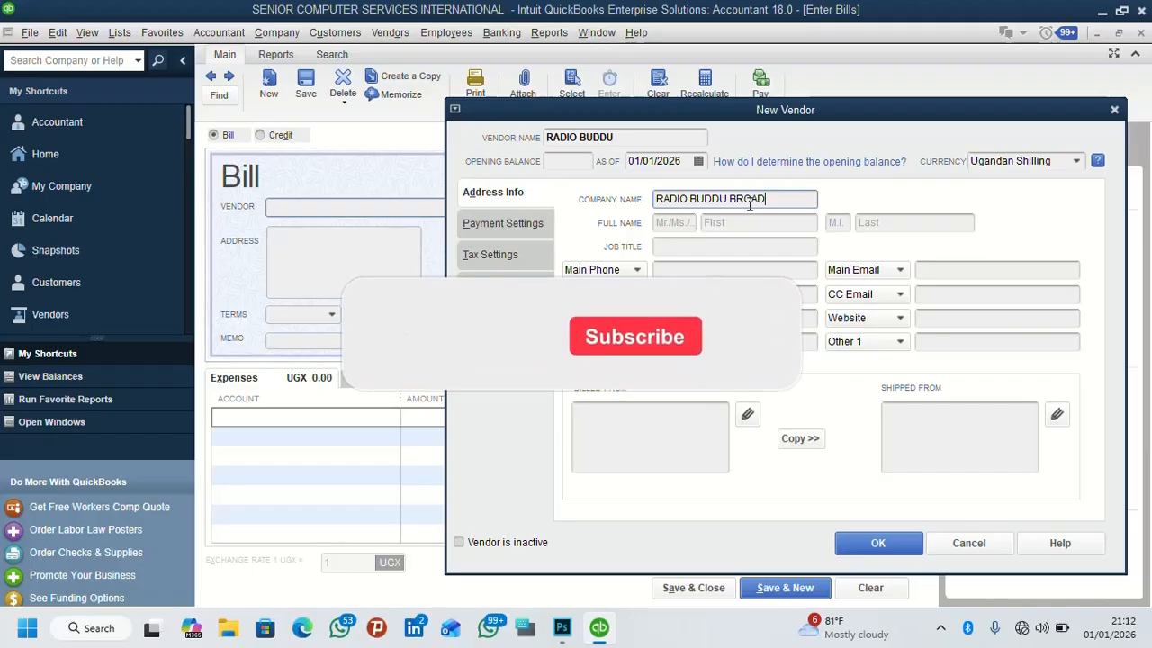
pyautogui.write('AS')
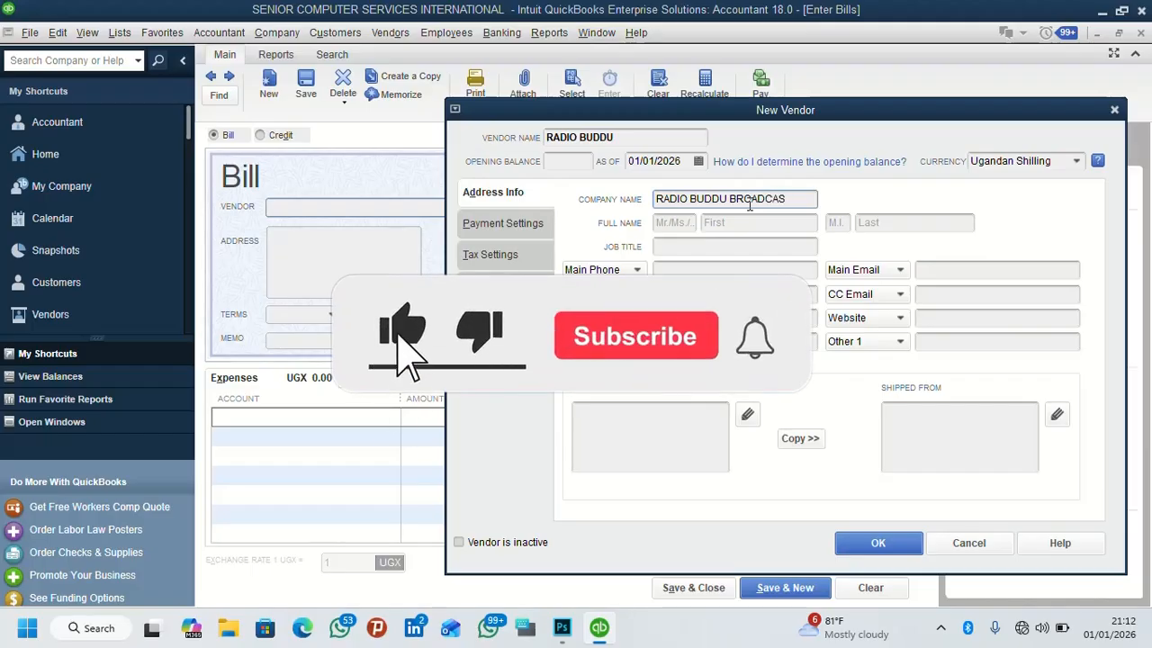
pyautogui.write('TING ')
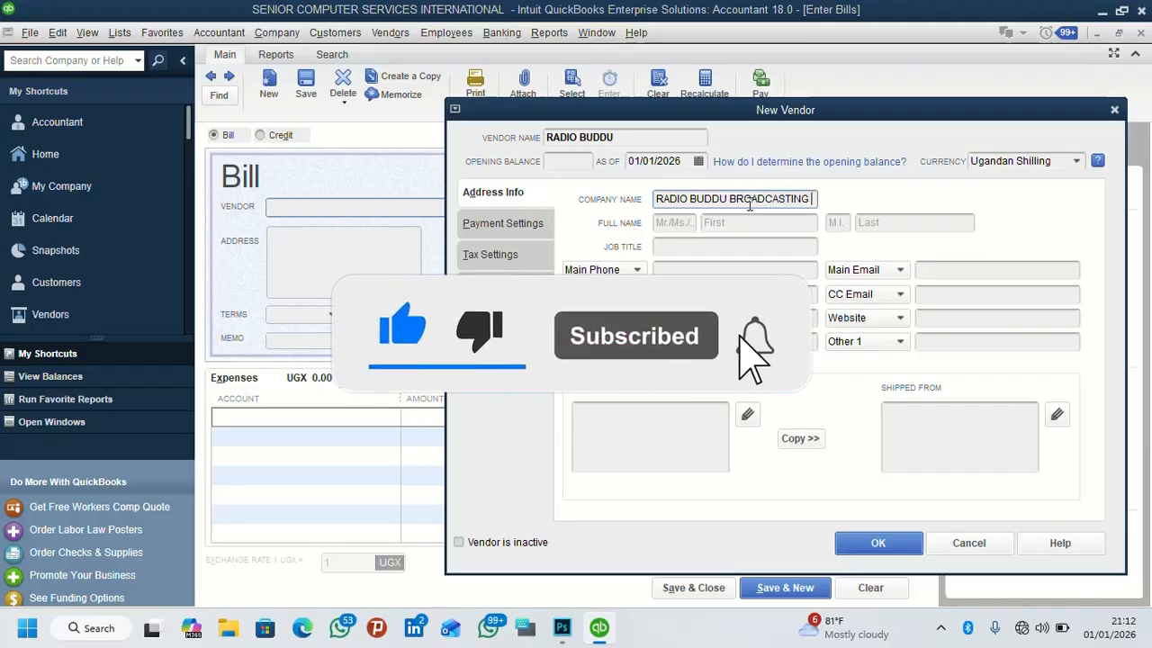
pyautogui.write('SERV')
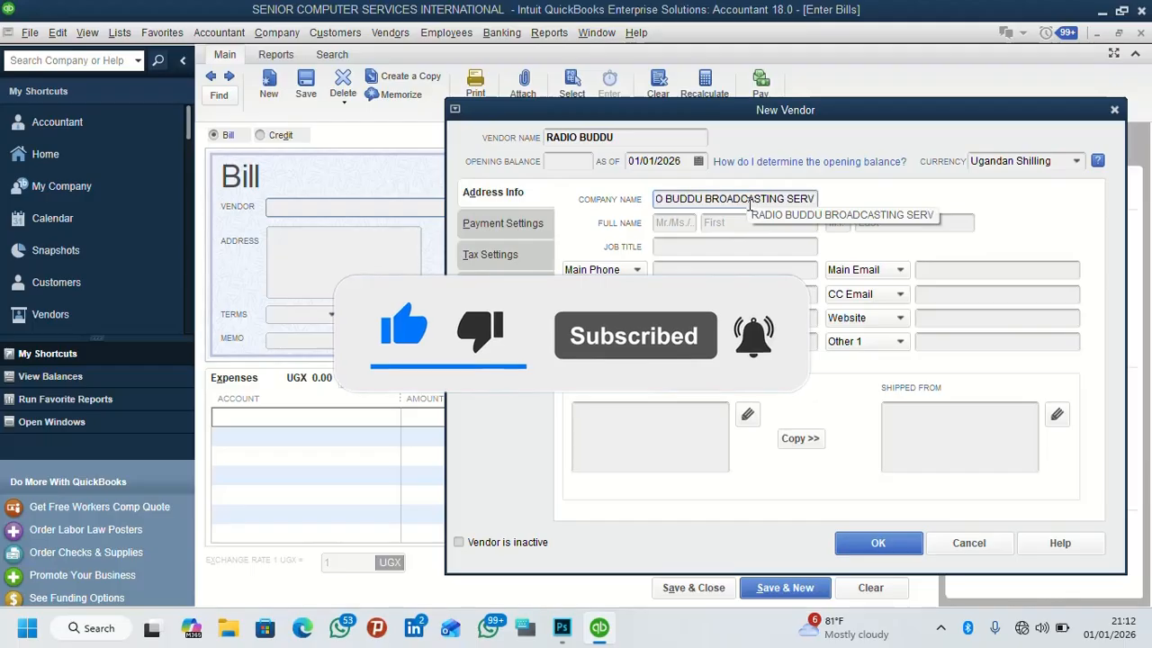
pyautogui.write('ICES')
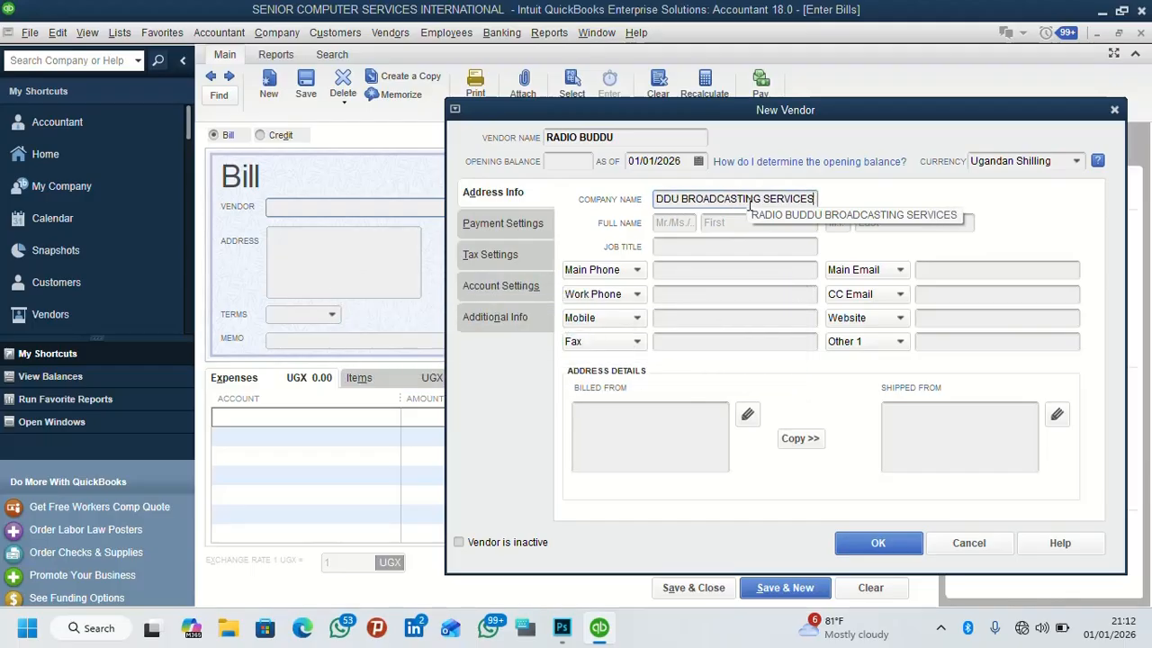
pyautogui.write(' LT')
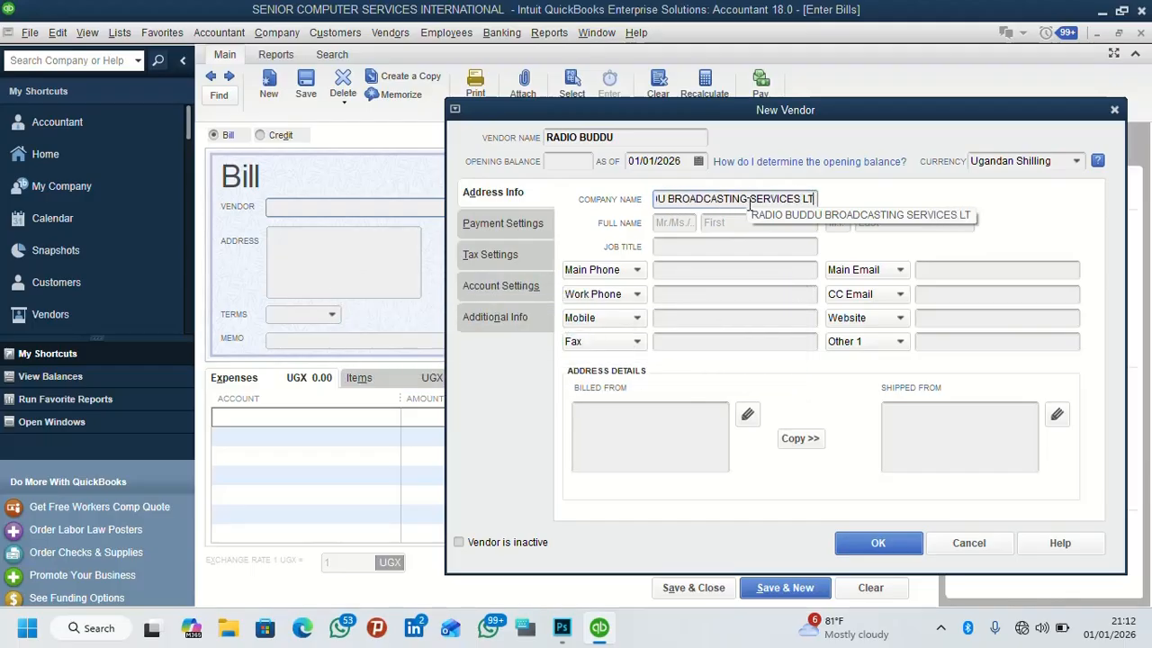
pyautogui.write('D')
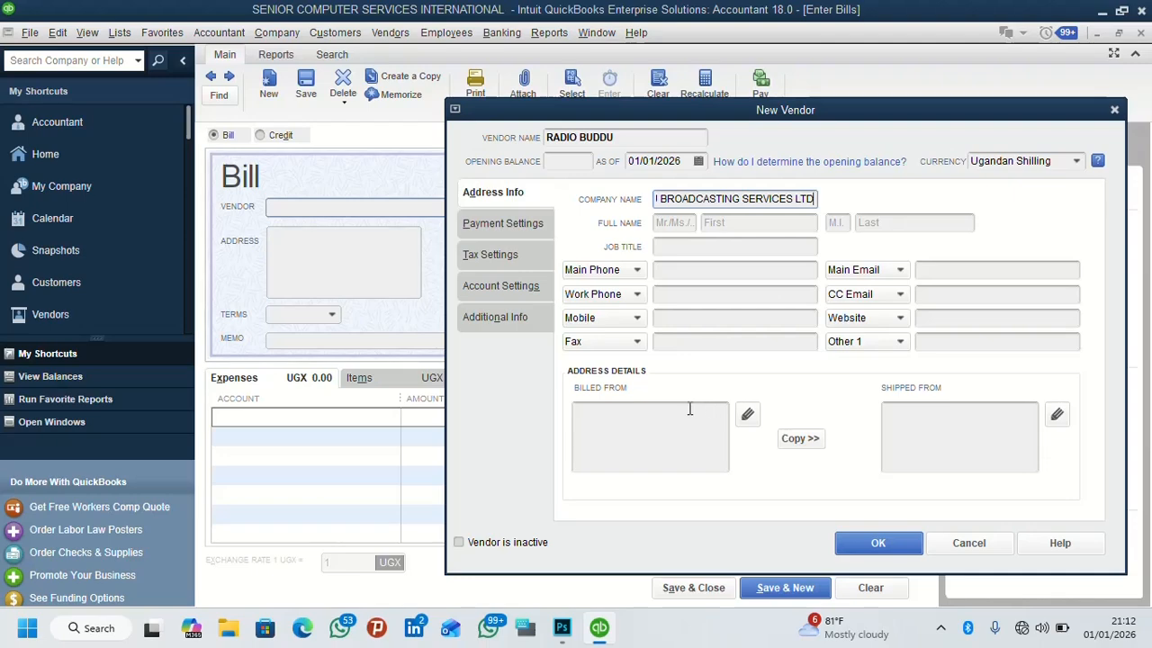
# Step: Copy the vendor's billed-from address to the shipped-from address, adding MASAKA as the city
pyautogui.click(659, 429)
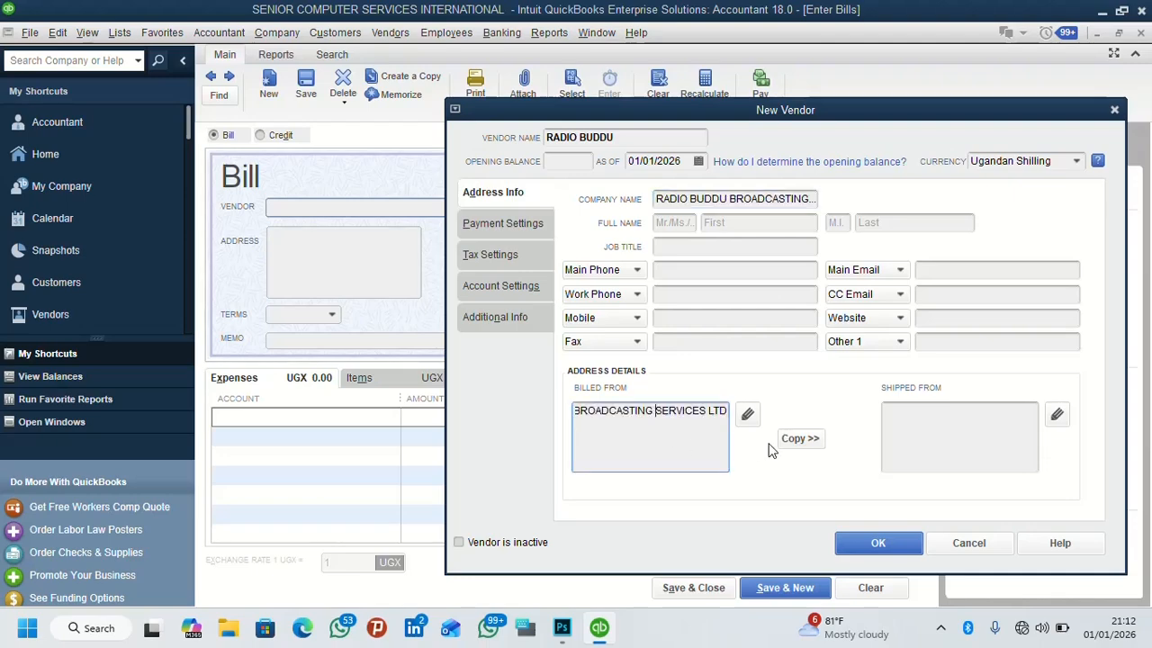
pyautogui.click(798, 439)
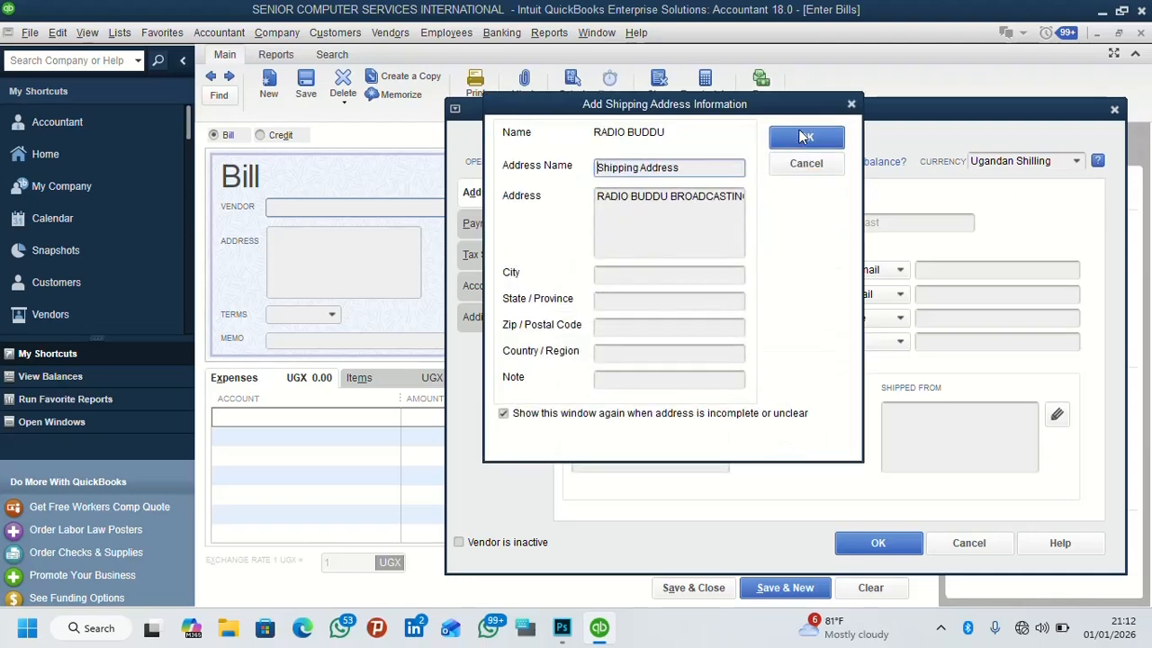
pyautogui.click(621, 277)
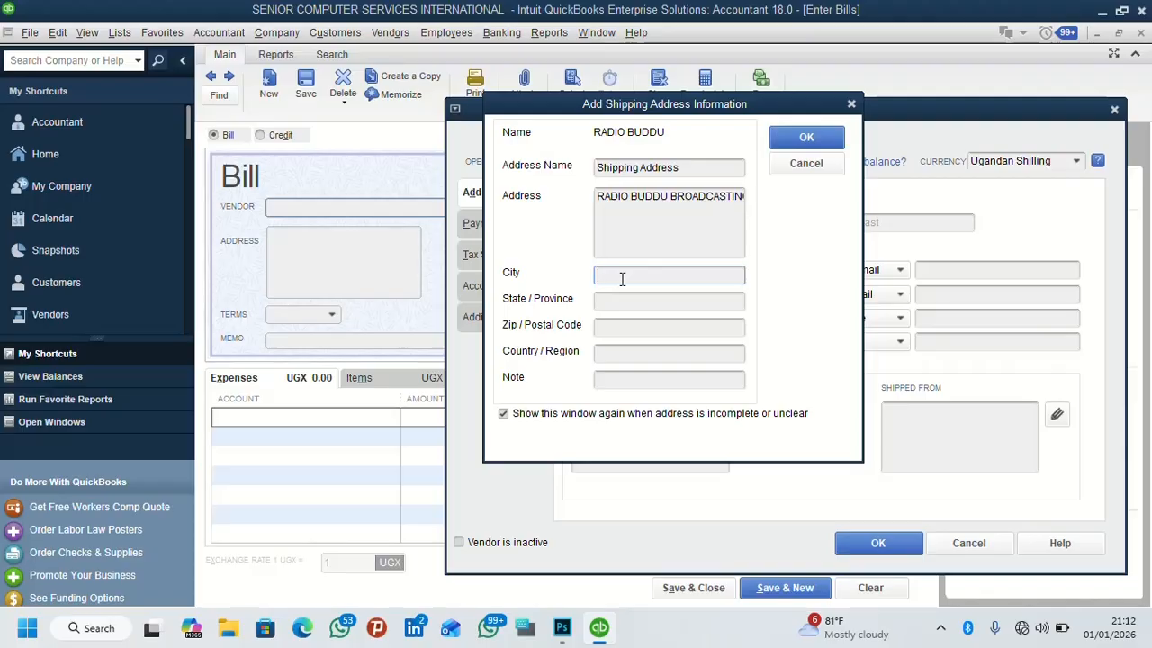
pyautogui.write('MASAKA')
pyautogui.click(800, 142)
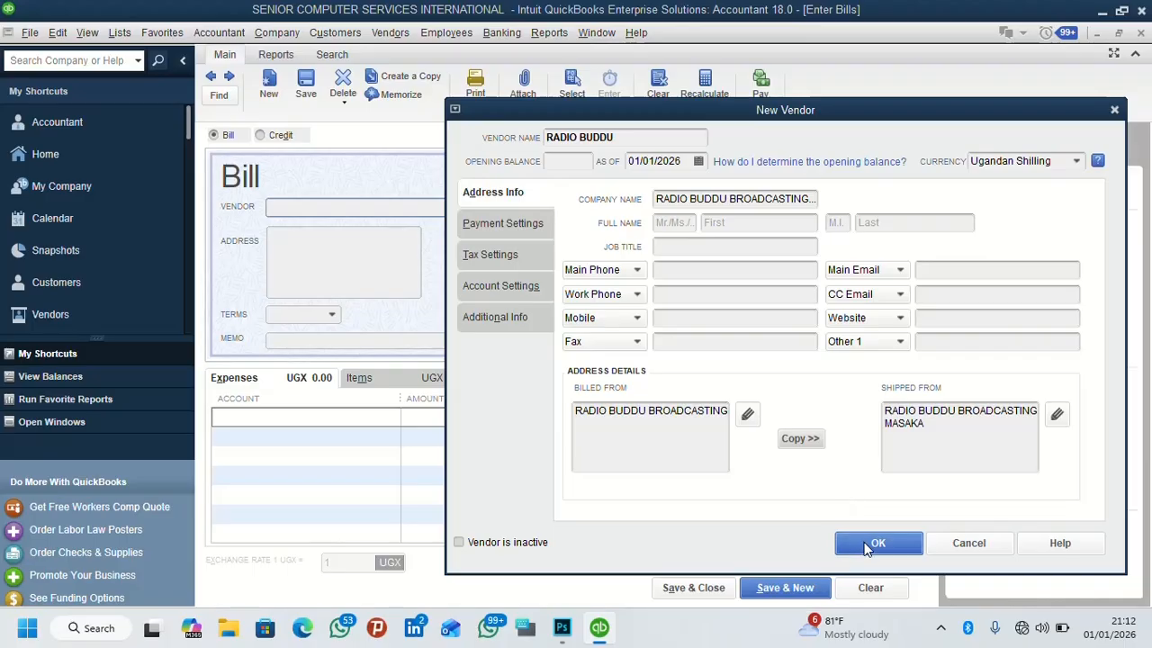
# Step: Try to save the new RADIO BUDDU vendor, then cancel the entry and discard its shipping information
pyautogui.click(869, 544)
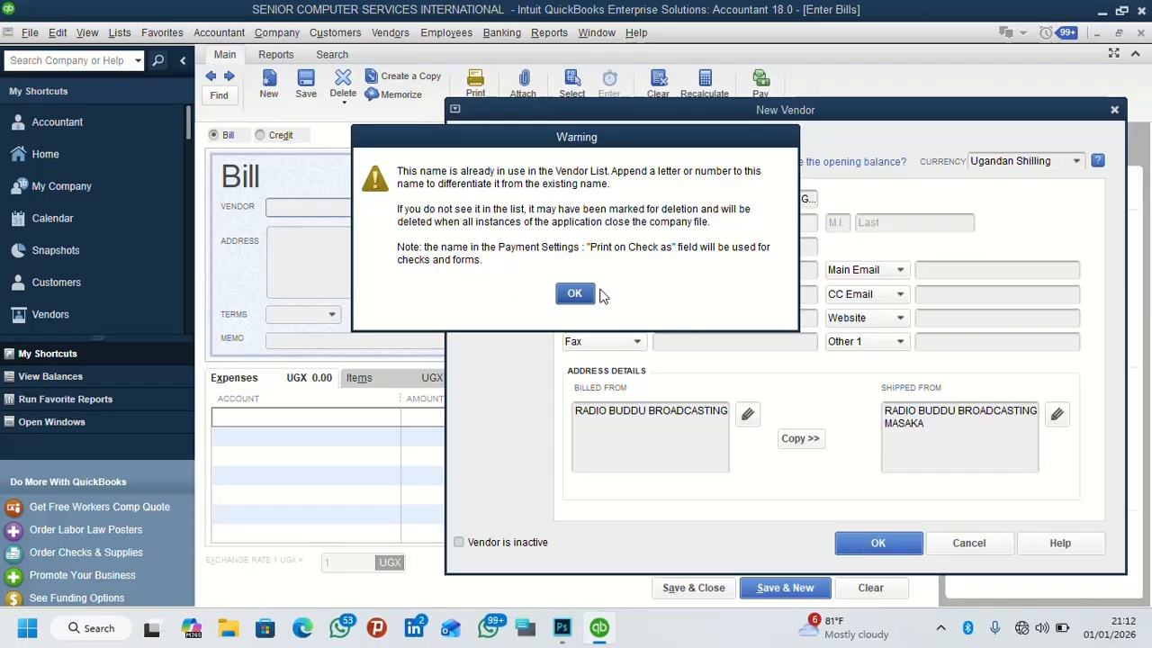
pyautogui.click(586, 296)
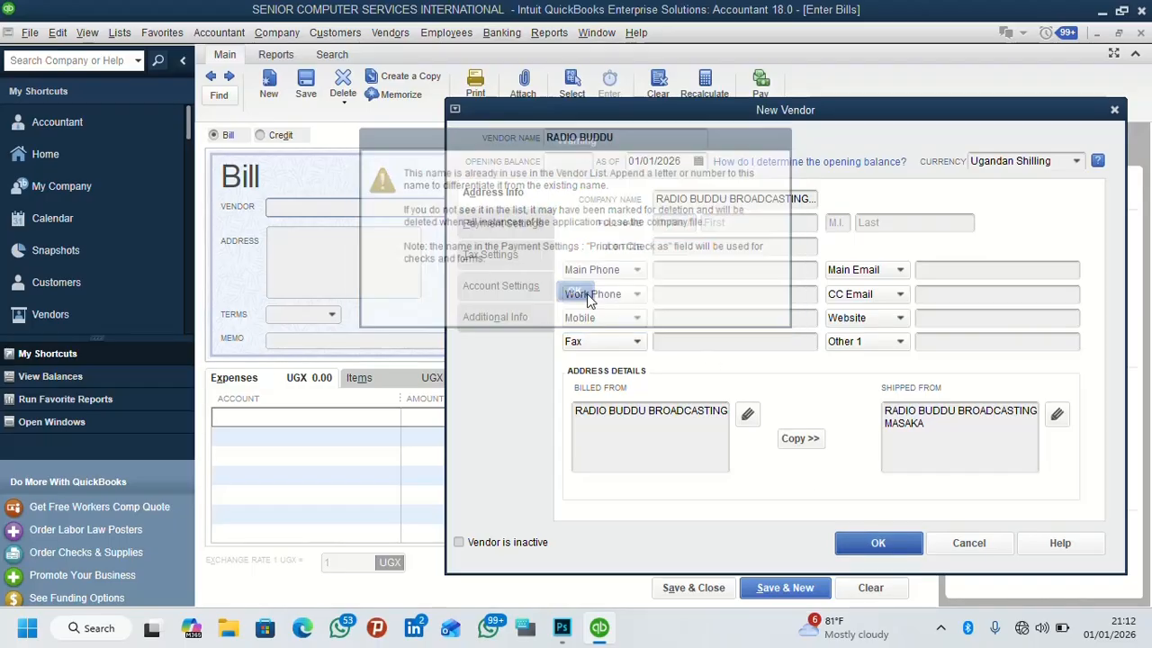
pyautogui.click(856, 547)
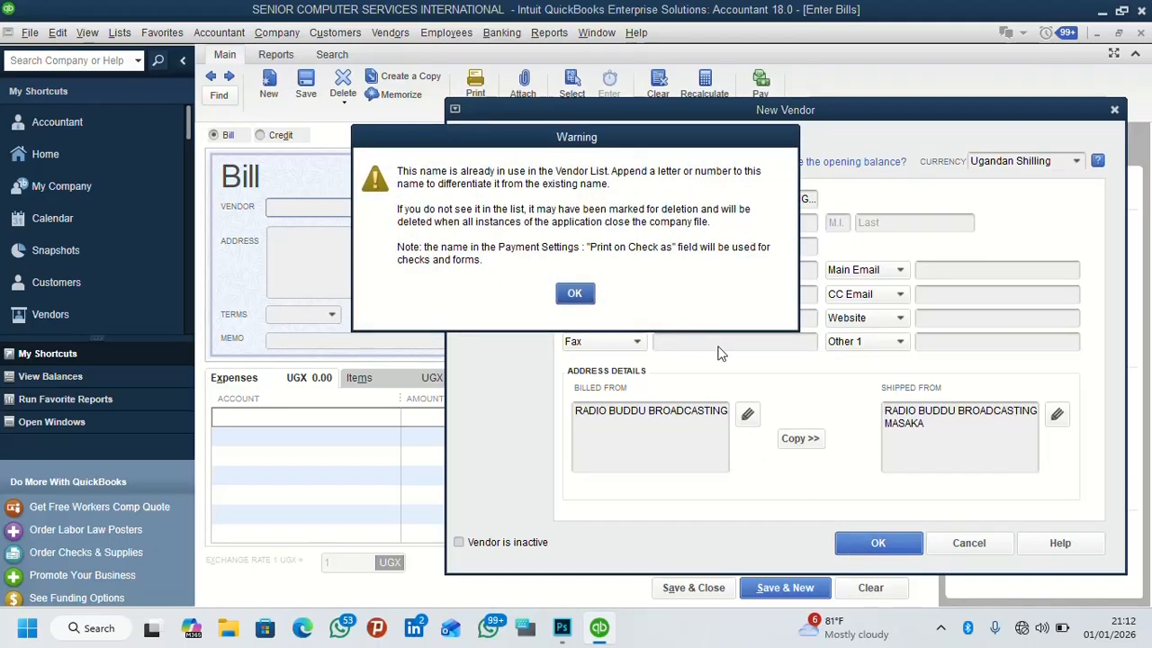
pyautogui.click(577, 303)
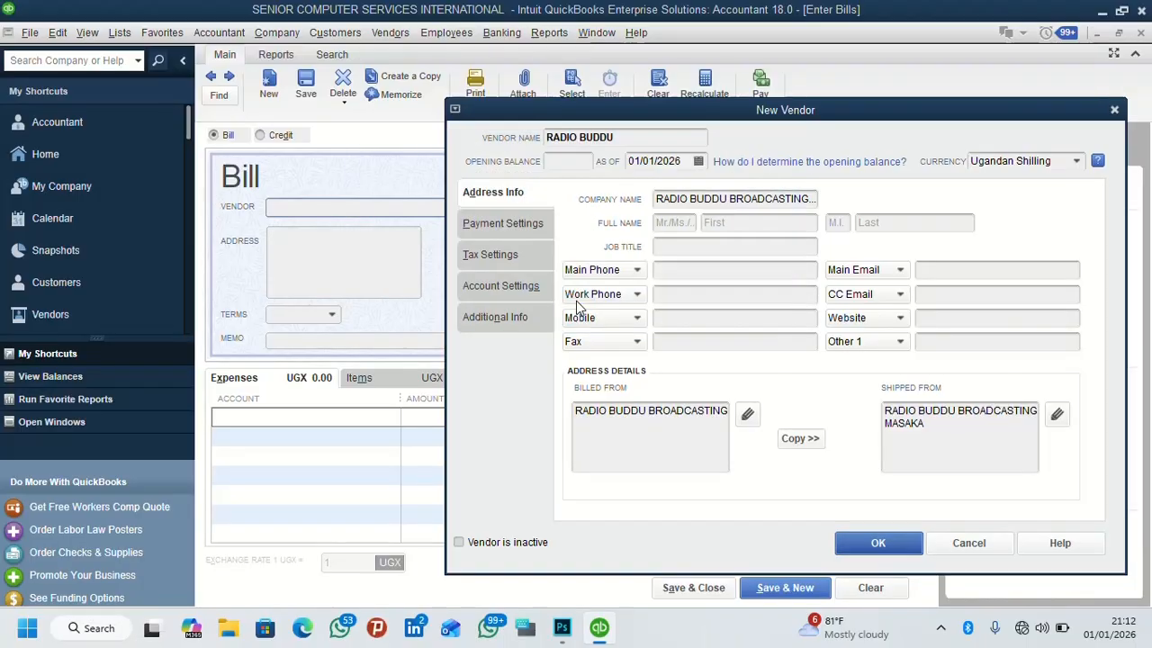
pyautogui.click(956, 543)
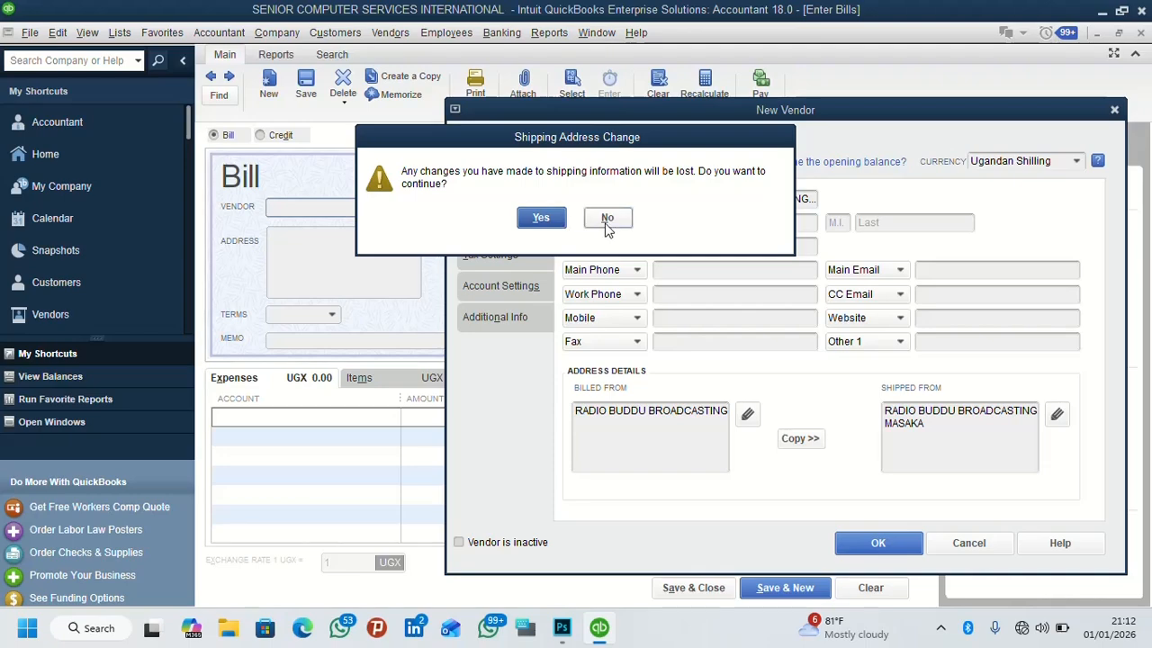
pyautogui.click(537, 219)
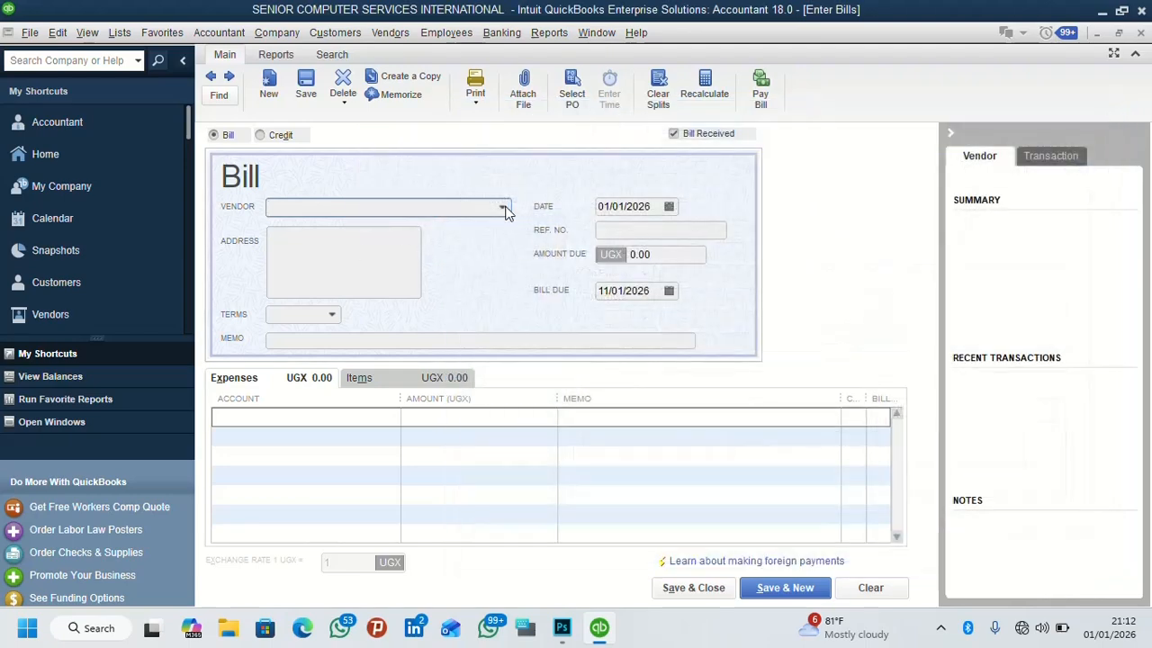
# Step: Look for an existing vendor starting with RADIO in the bill's vendor list
pyautogui.click(505, 211)
pyautogui.click(312, 206)
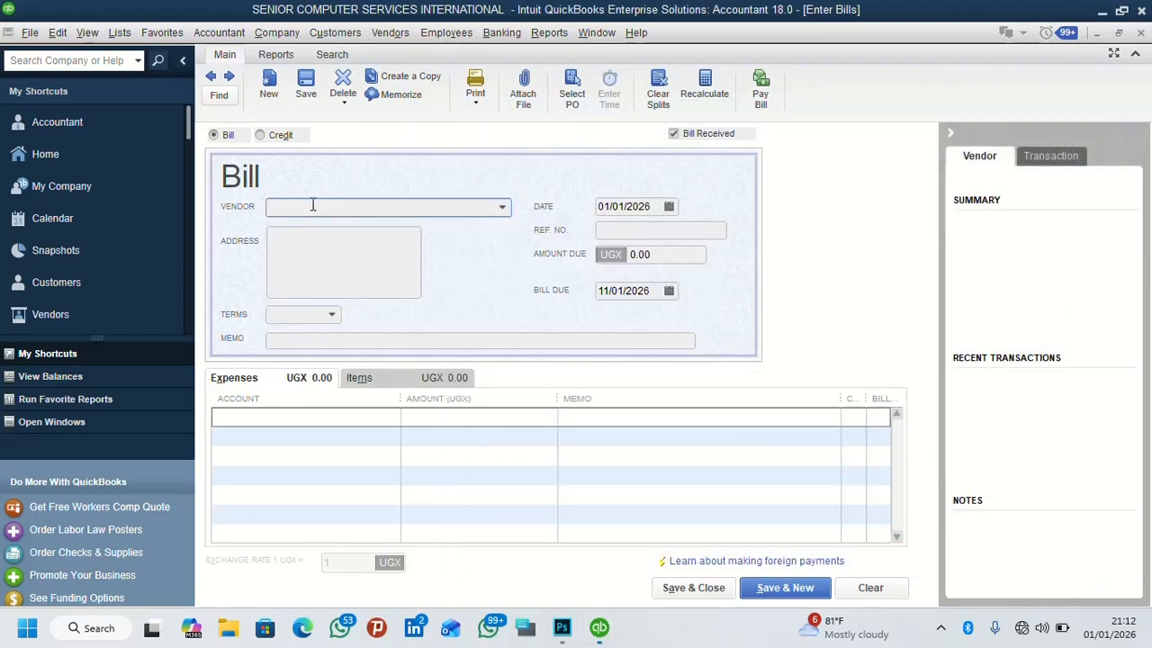
pyautogui.write('RA')
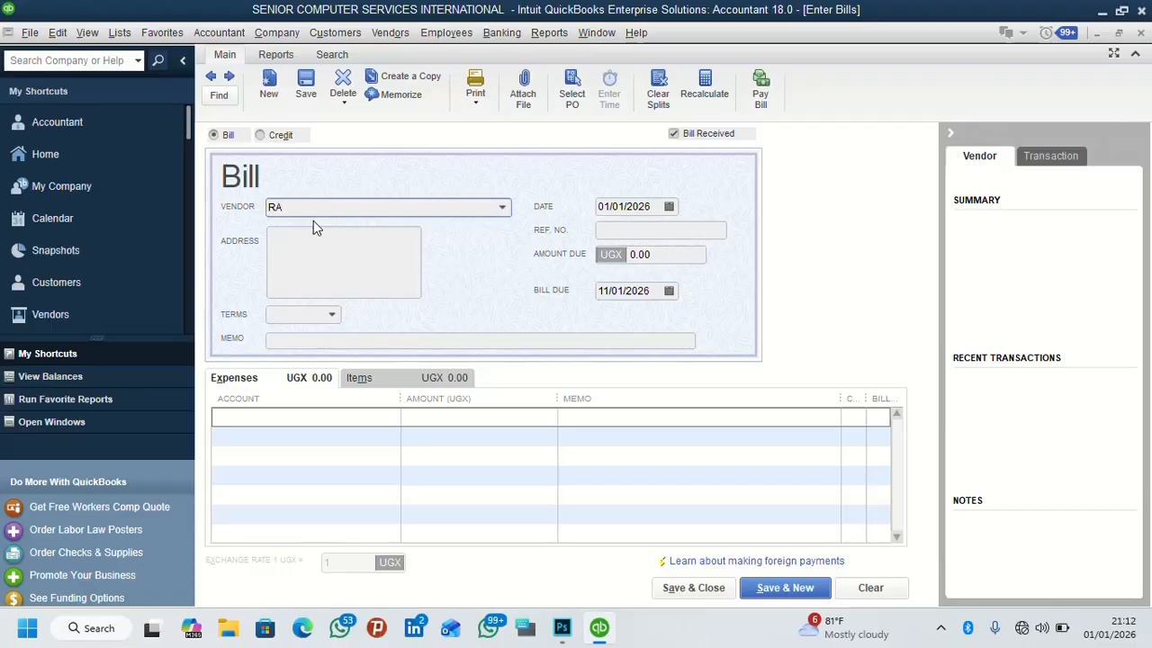
pyautogui.write('DIO')
pyautogui.click(502, 209)
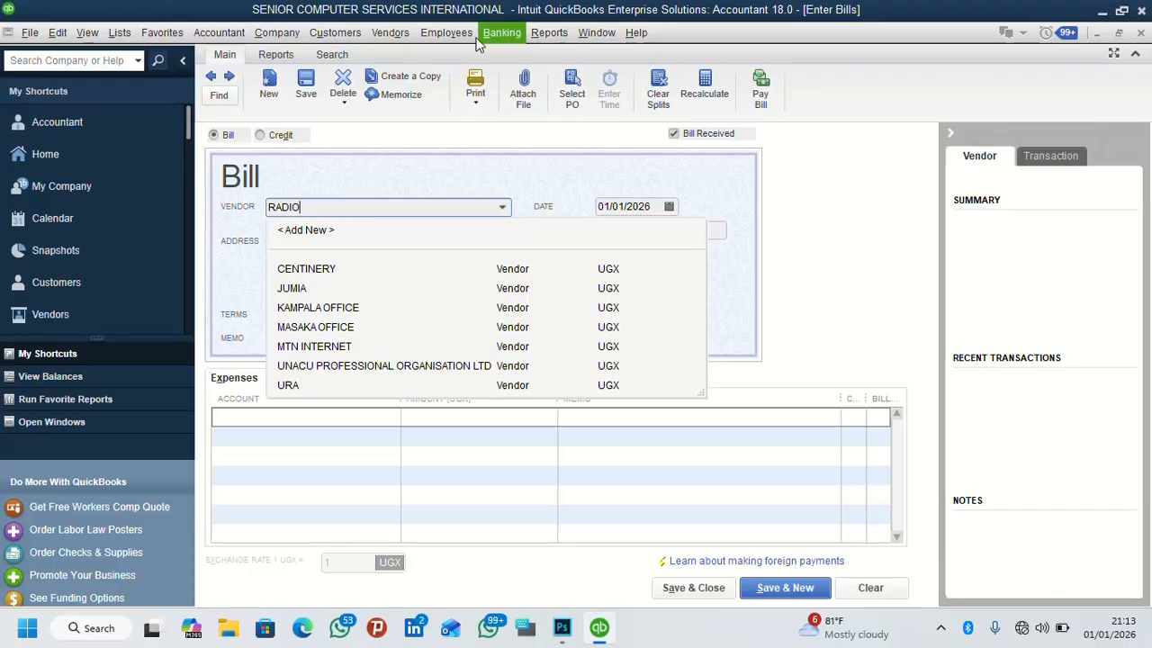
# Step: Display all vendors in the Vendor Center, including the inactive ones
pyautogui.click(405, 34)
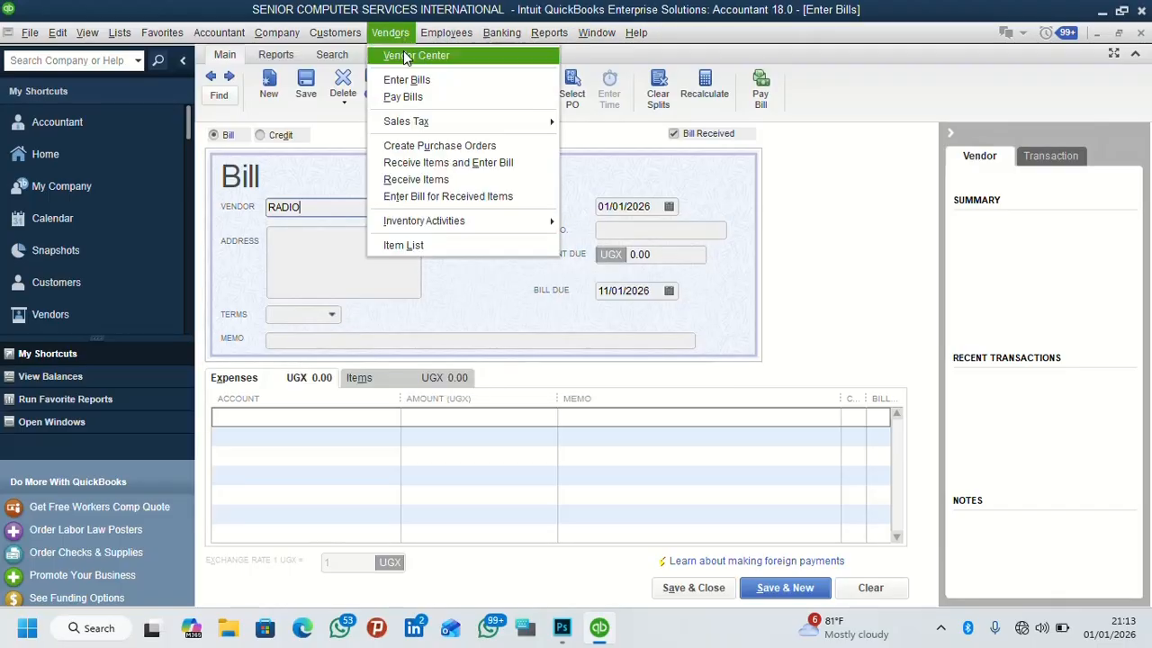
pyautogui.click(404, 54)
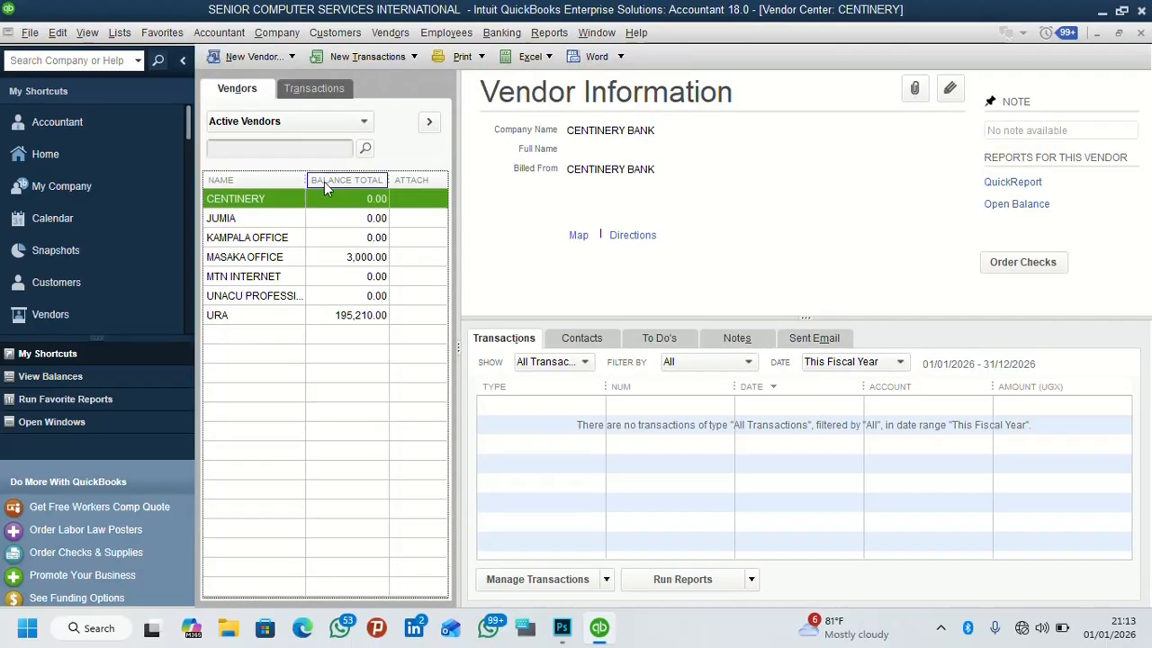
pyautogui.click(330, 128)
pyautogui.click(330, 127)
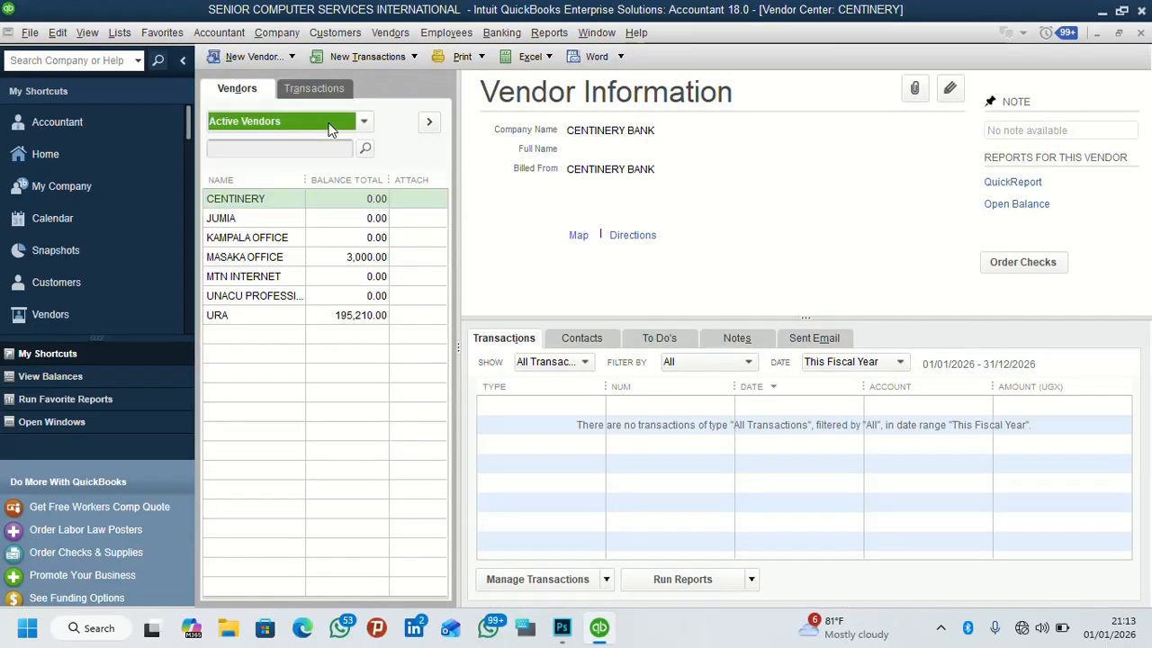
pyautogui.click(340, 125)
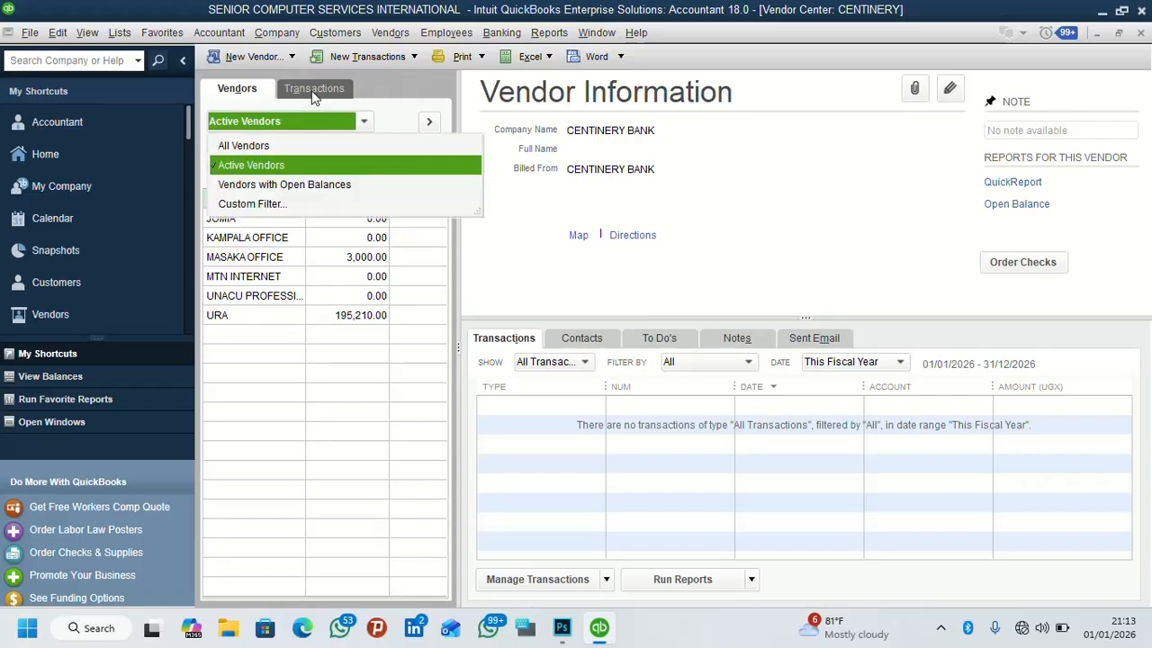
pyautogui.click(310, 90)
pyautogui.click(249, 84)
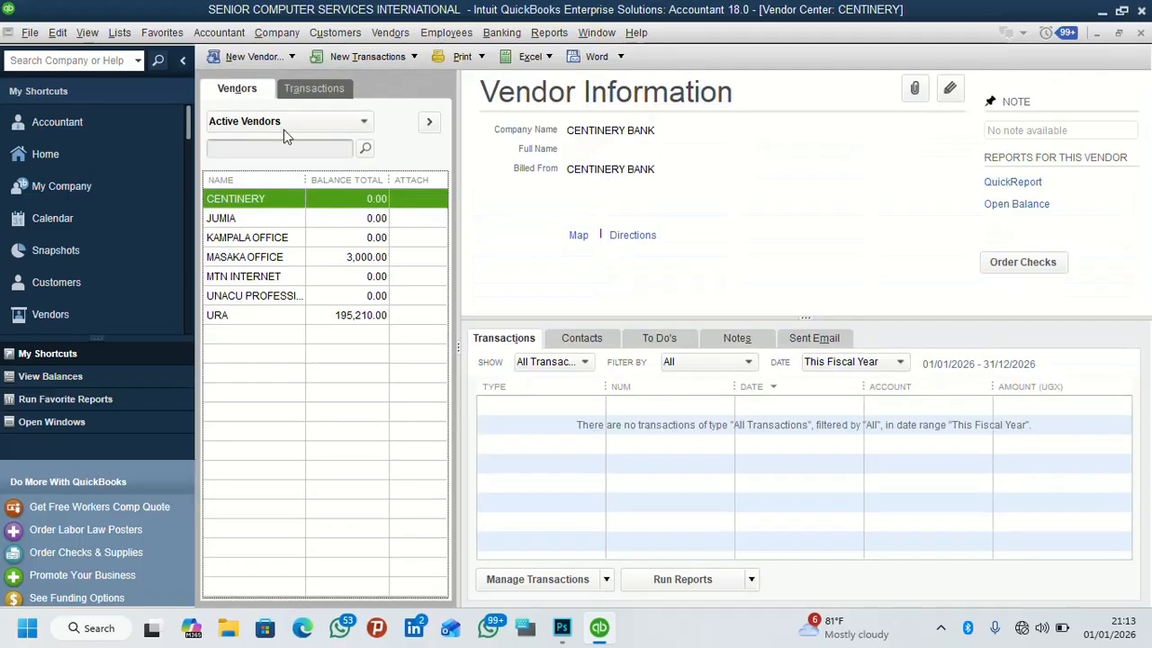
pyautogui.click(345, 127)
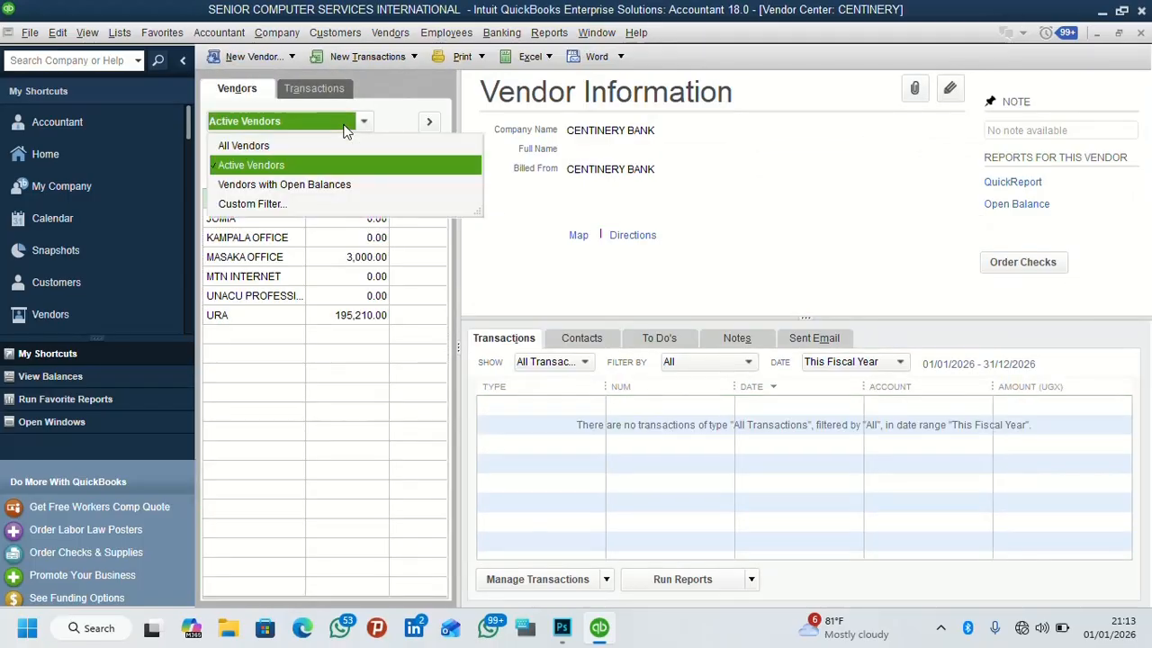
pyautogui.click(252, 147)
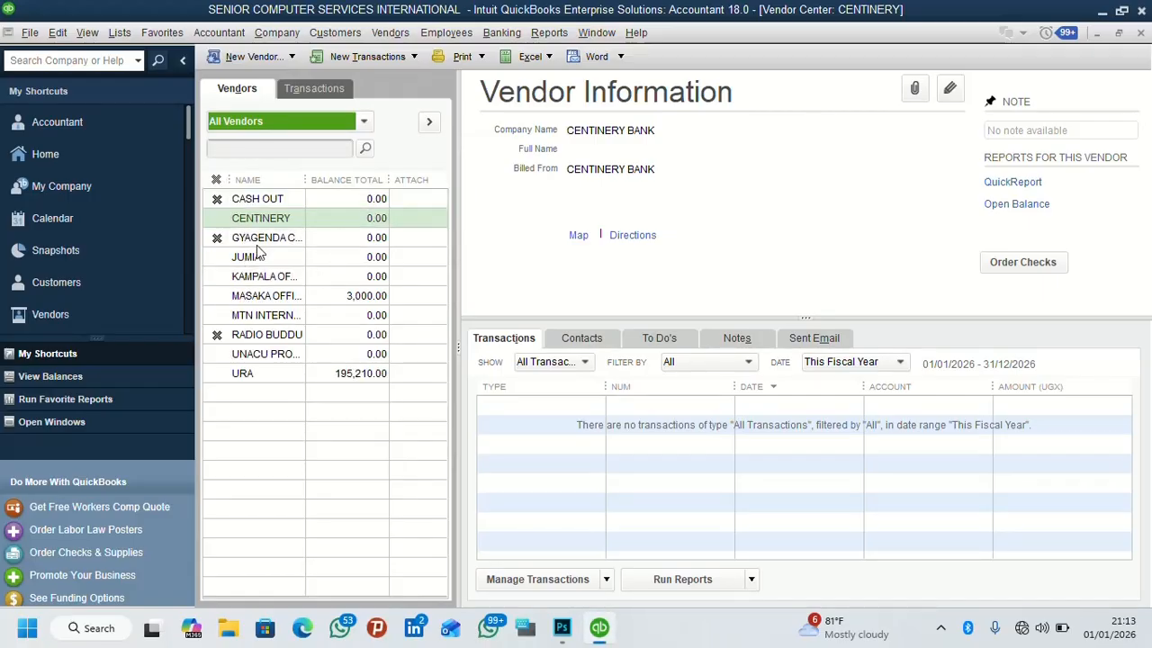
# Step: Make the inactive RADIO BUDDU vendor active and close the Vendor Center
pyautogui.click(251, 338)
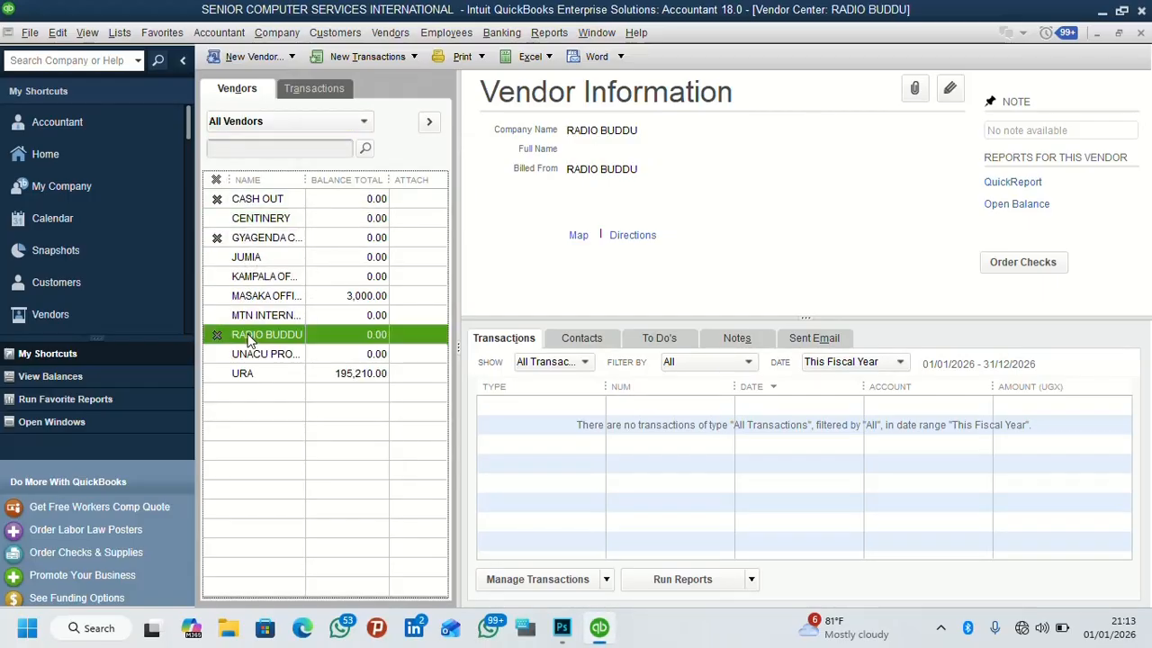
pyautogui.rightClick(251, 340)
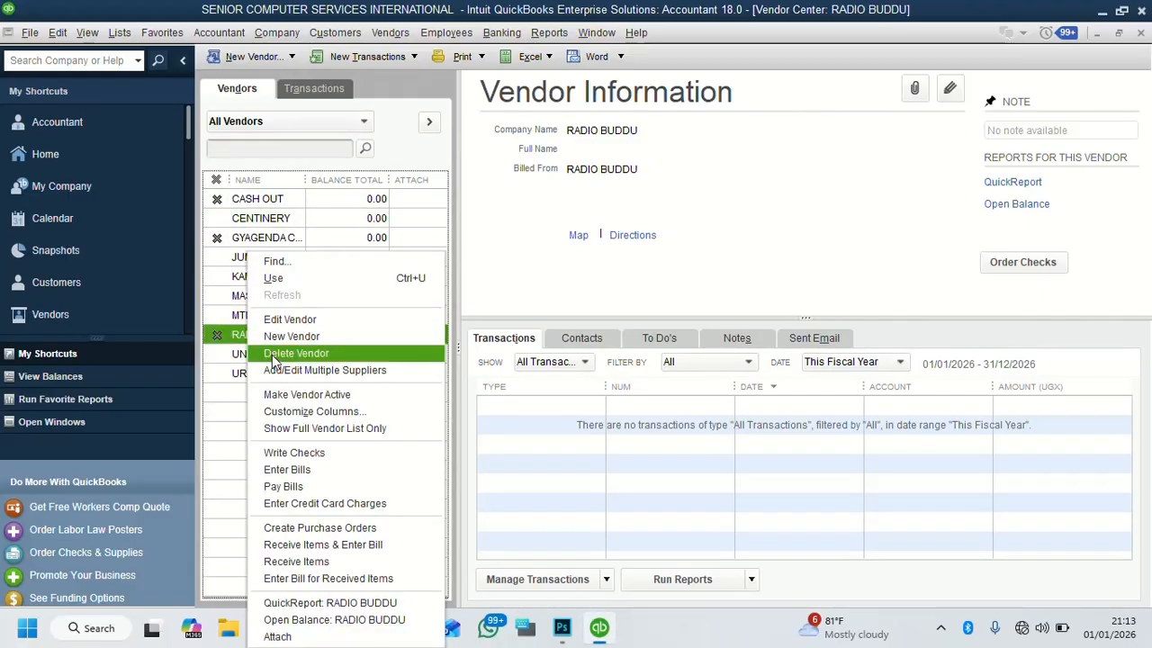
pyautogui.click(280, 396)
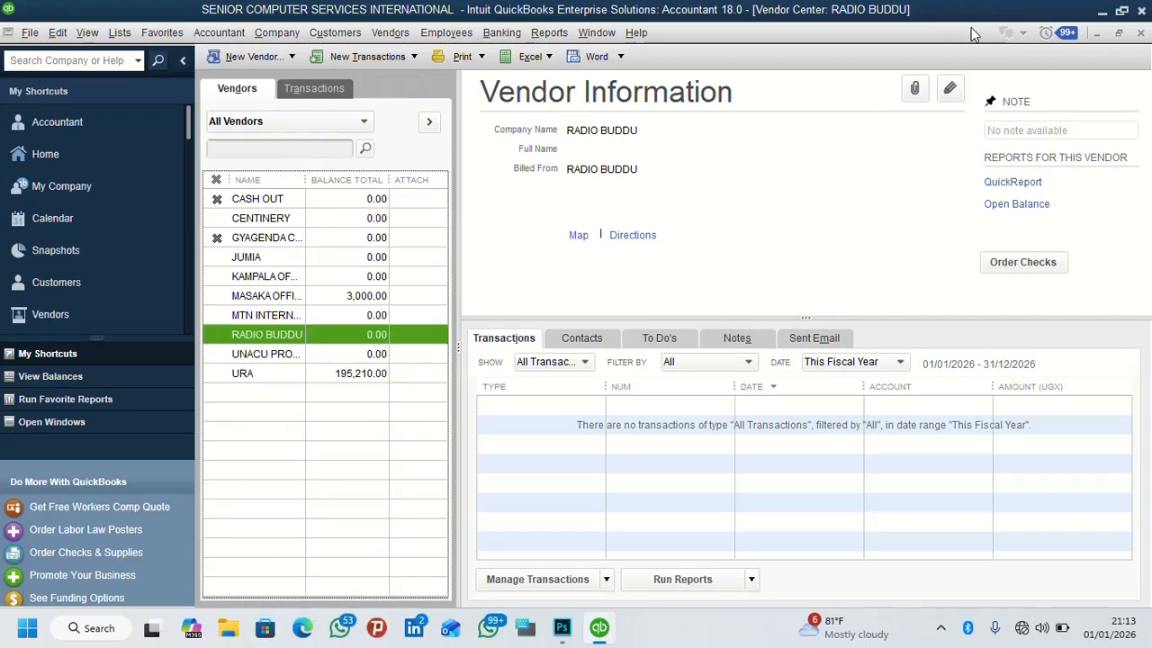
pyautogui.click(1140, 33)
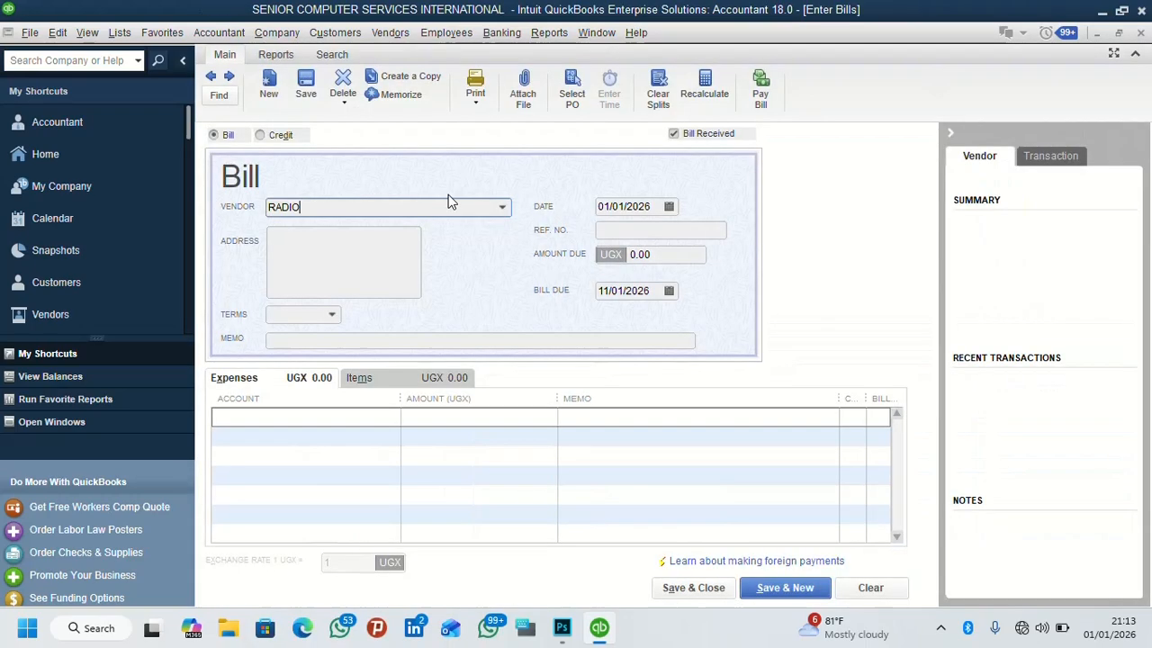
# Step: Assign the bill to vendor RADIO BUDDU and set its Advertising and Promotion amount to 200,000 UGX
pyautogui.click(502, 208)
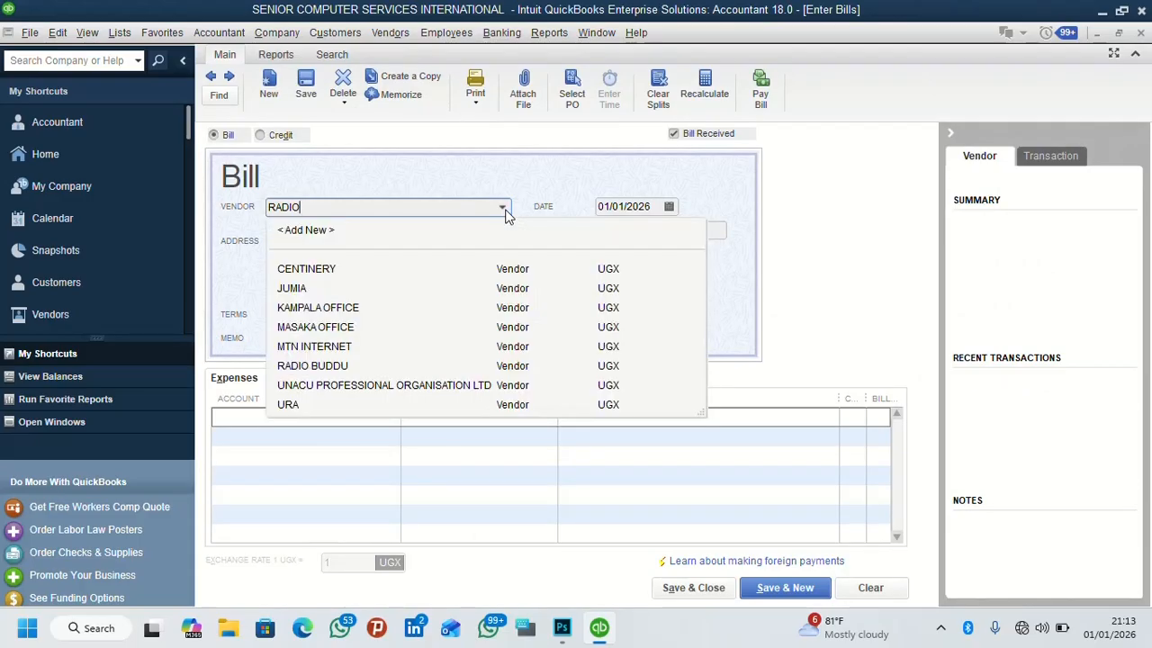
pyautogui.click(312, 366)
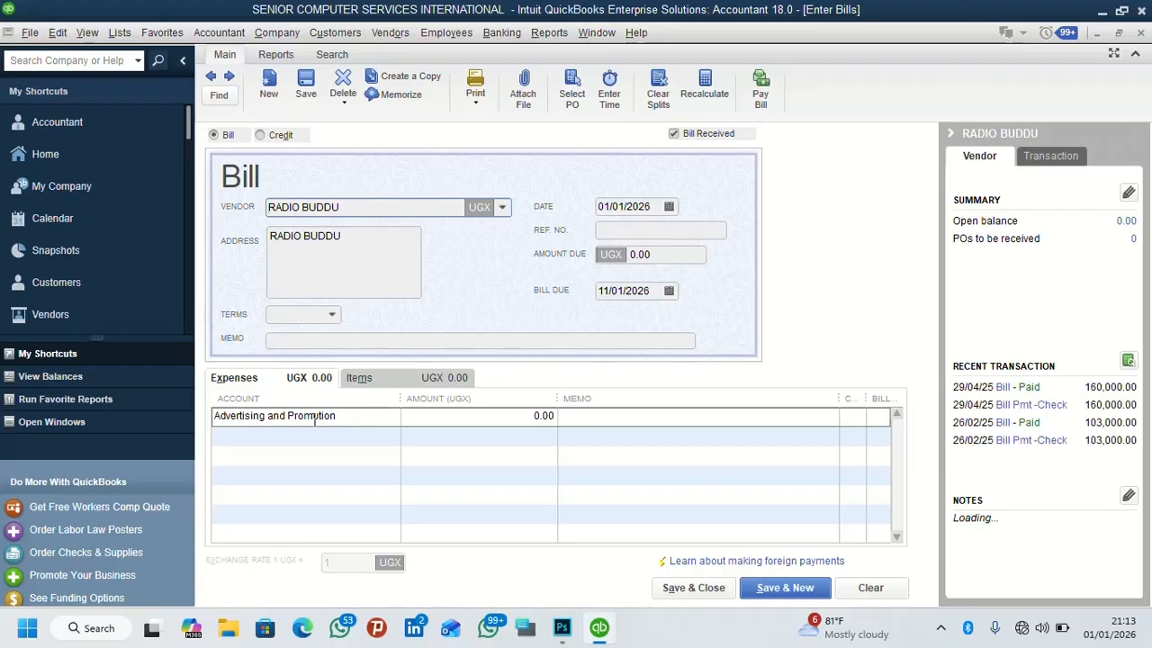
pyautogui.click(507, 417)
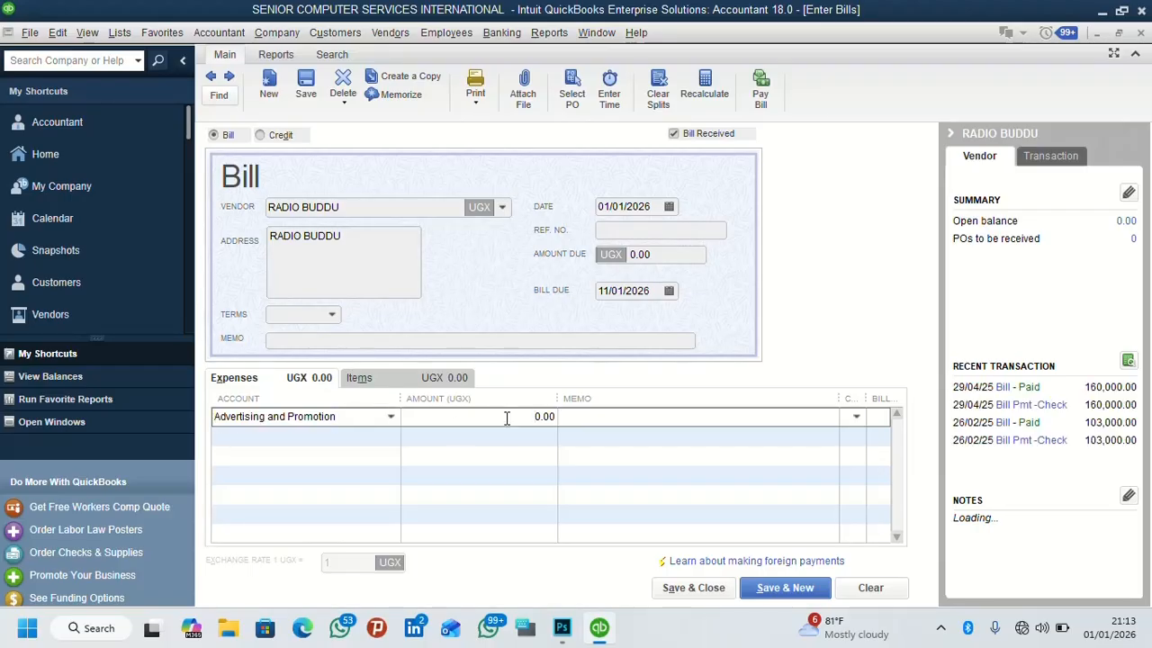
pyautogui.write('200,00')
# Step: Enter the line memo "Radio Adverts" and save the bill, continuing with a new one
pyautogui.click(583, 420)
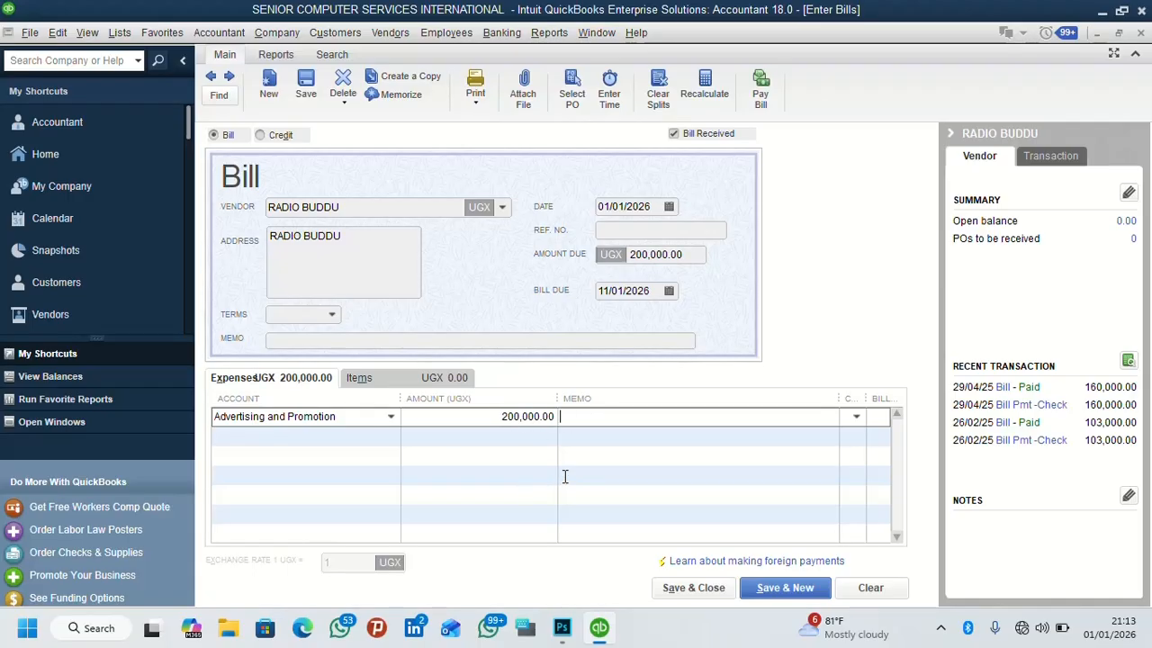
pyautogui.write('Radio')
pyautogui.write('Adverts')
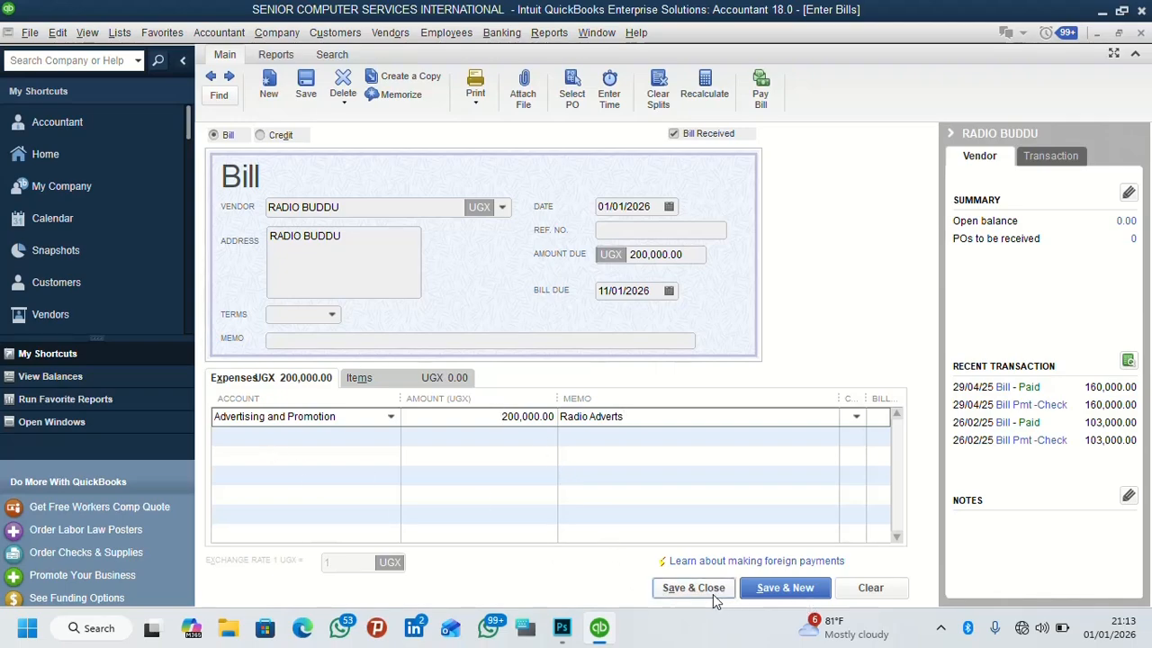
pyautogui.click(770, 587)
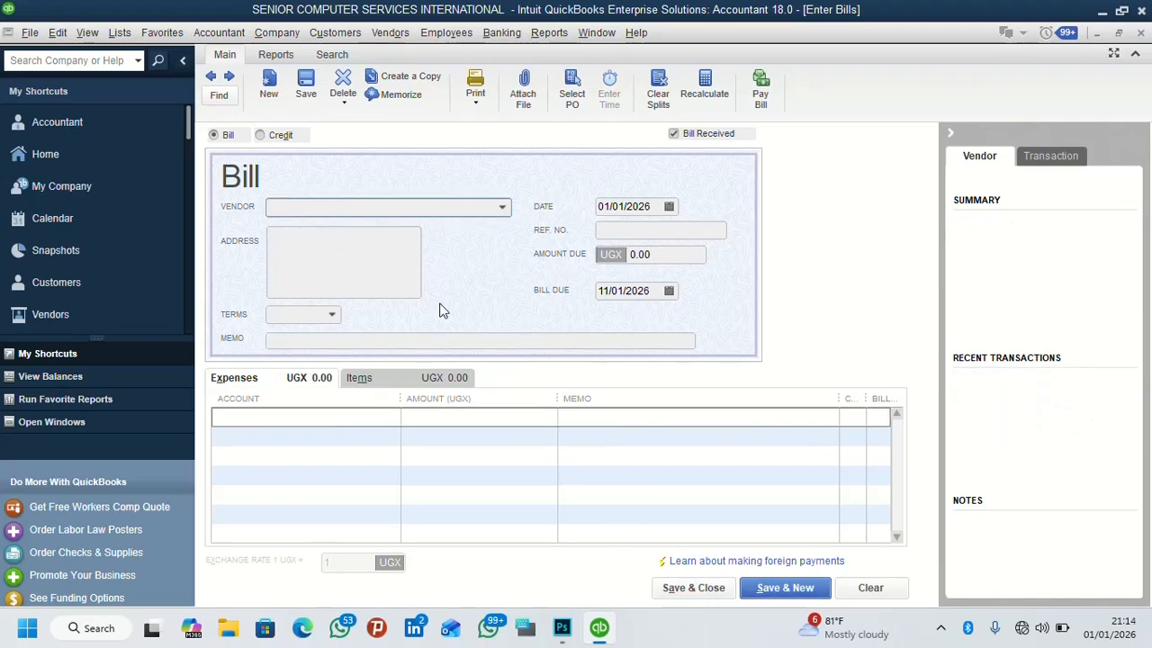
# Step: Assign the new bill to vendor MASAKA OFFICE and choose Furniture and Equipment as the expense account
pyautogui.click(502, 207)
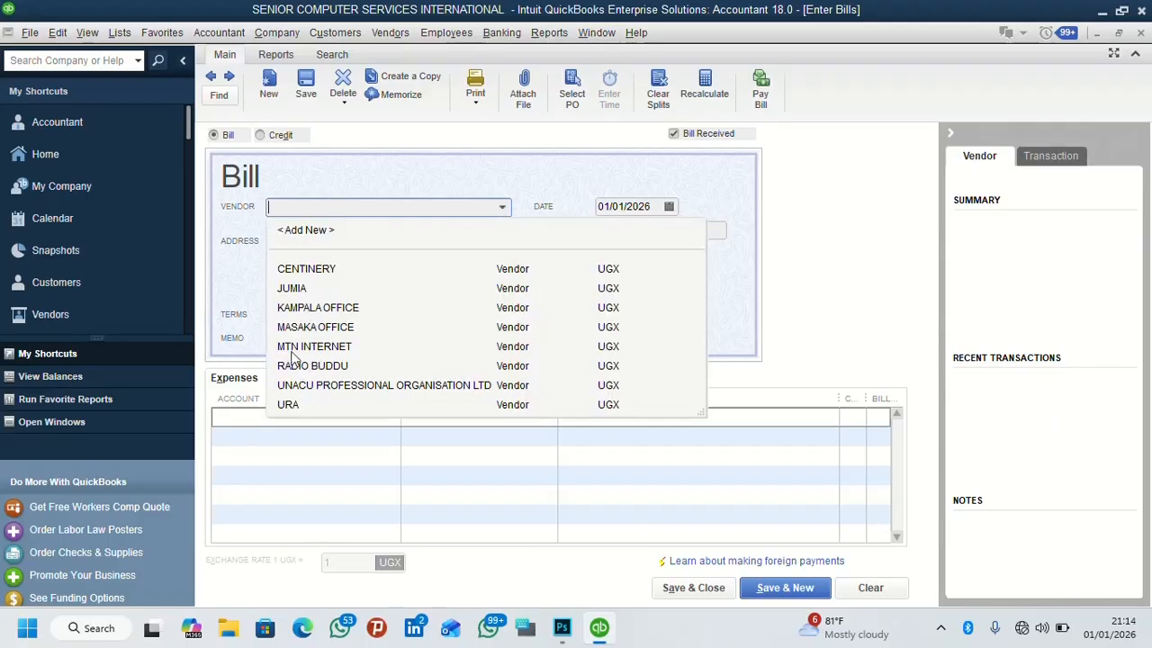
pyautogui.click(322, 328)
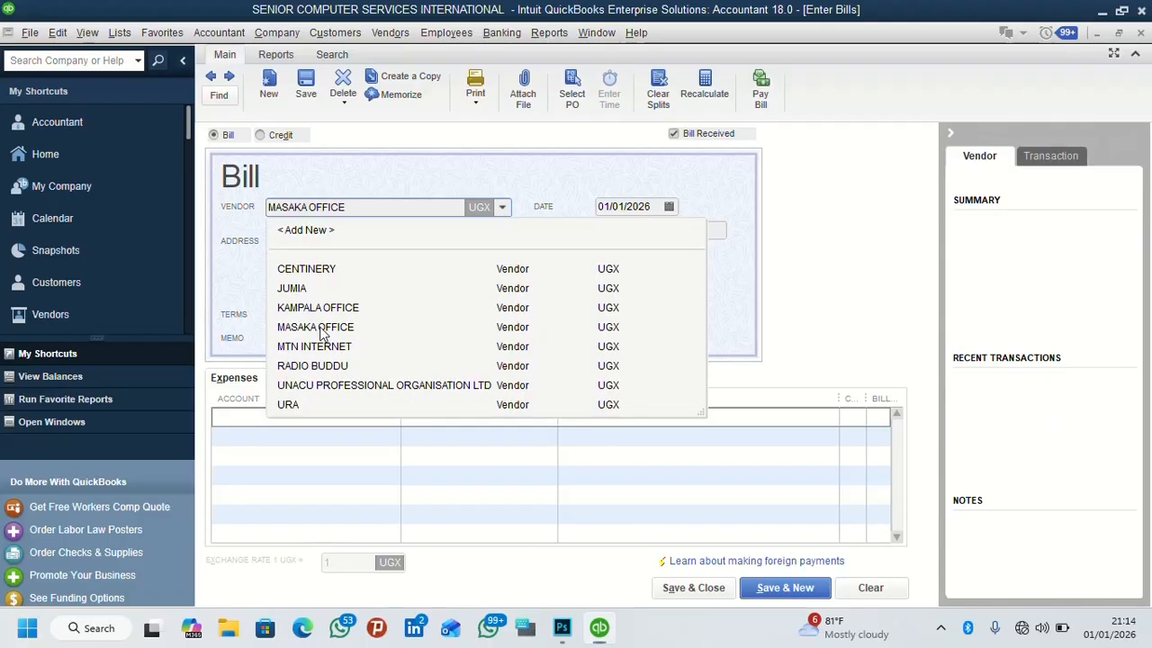
pyautogui.click(252, 419)
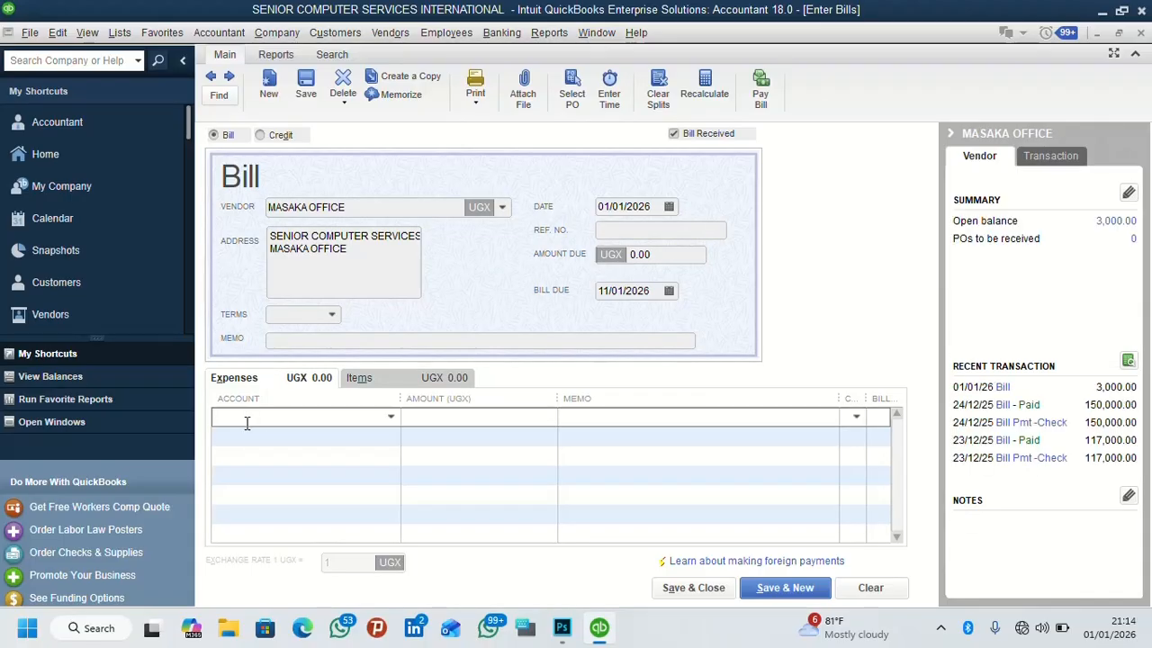
pyautogui.write('Furniture and Equipment')
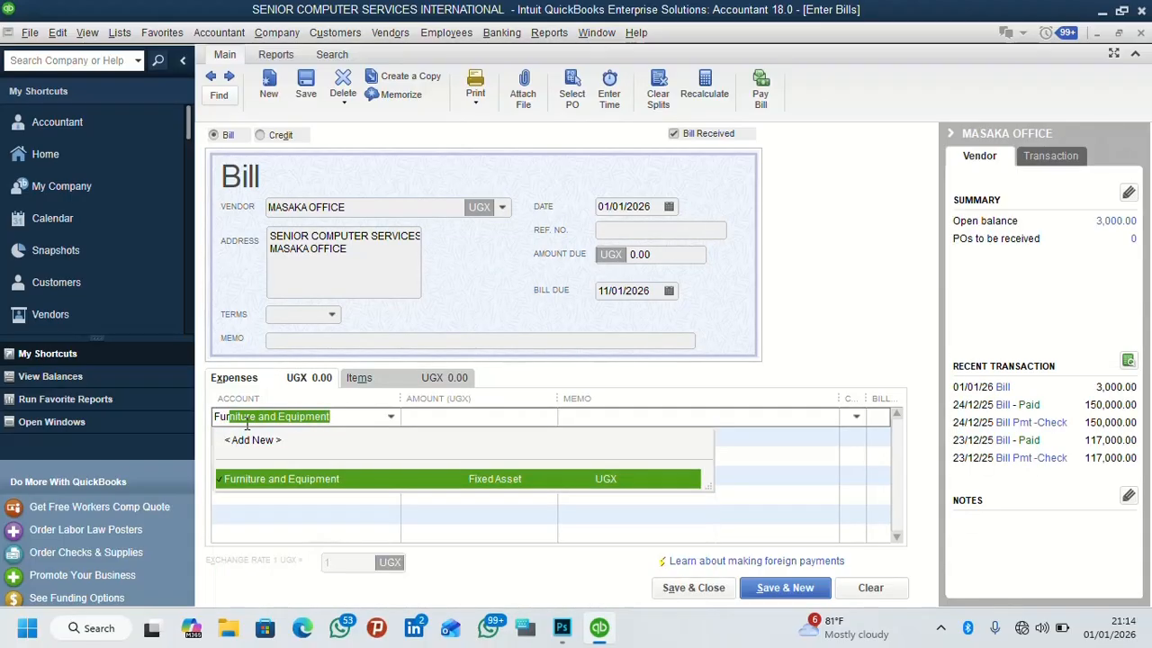
pyautogui.click(353, 480)
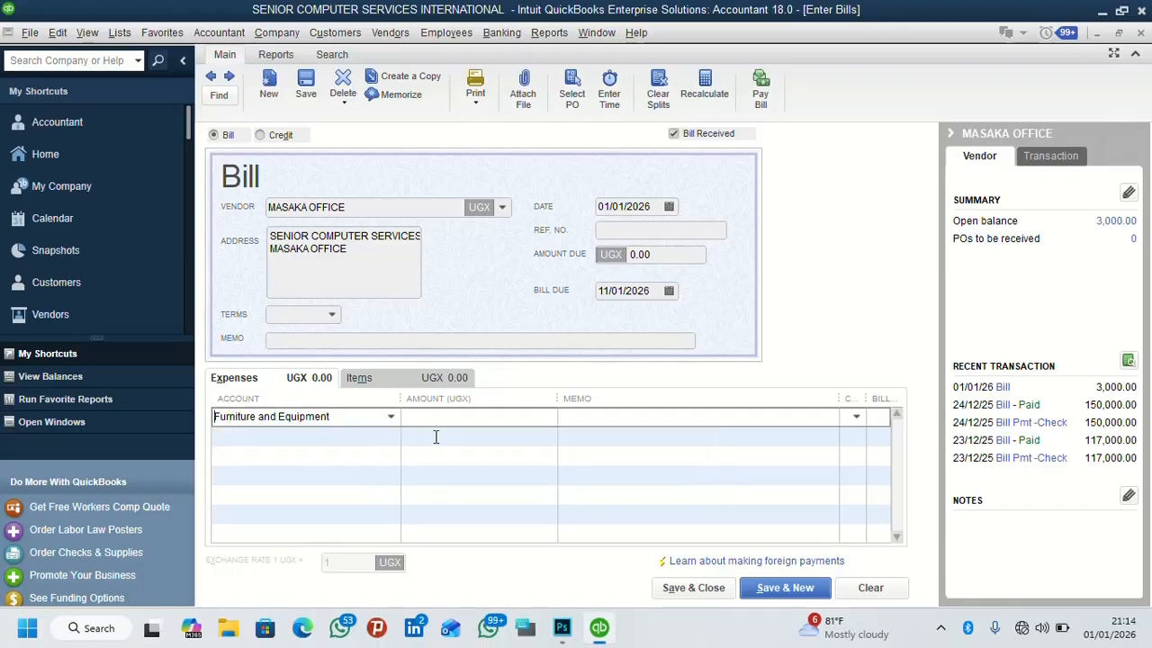
# Step: Set the Furniture and Equipment line's amount to 100,000 UGX
pyautogui.click(442, 415)
pyautogui.write('10000')
pyautogui.click(572, 426)
pyautogui.click(534, 420)
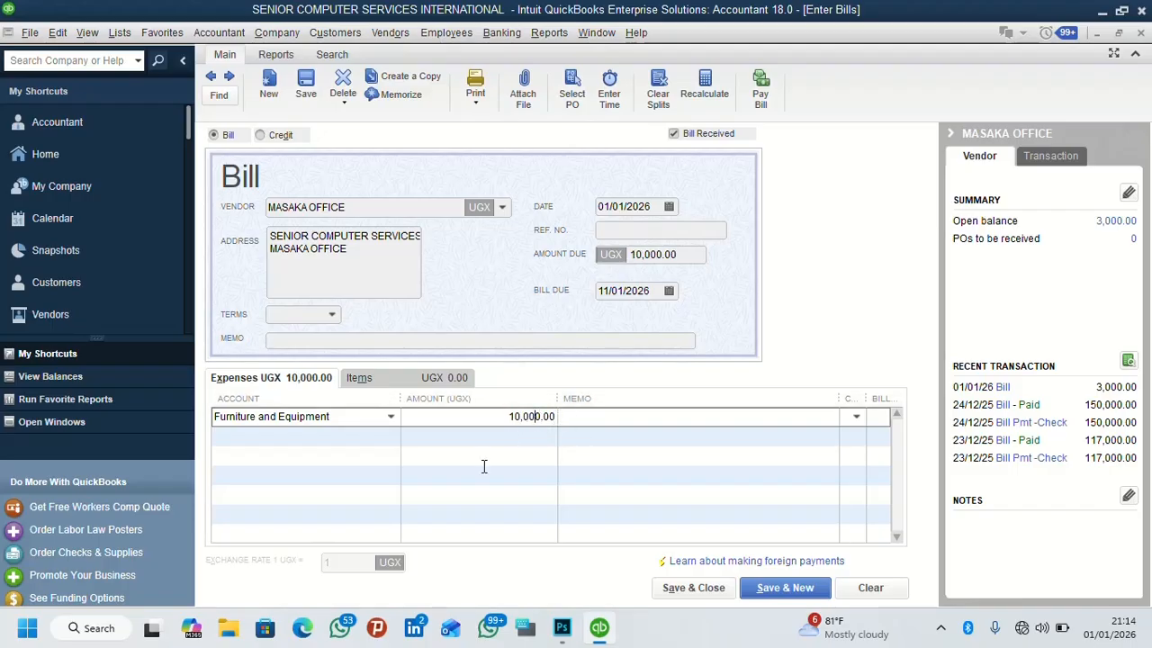
pyautogui.write('0')
pyautogui.click(602, 415)
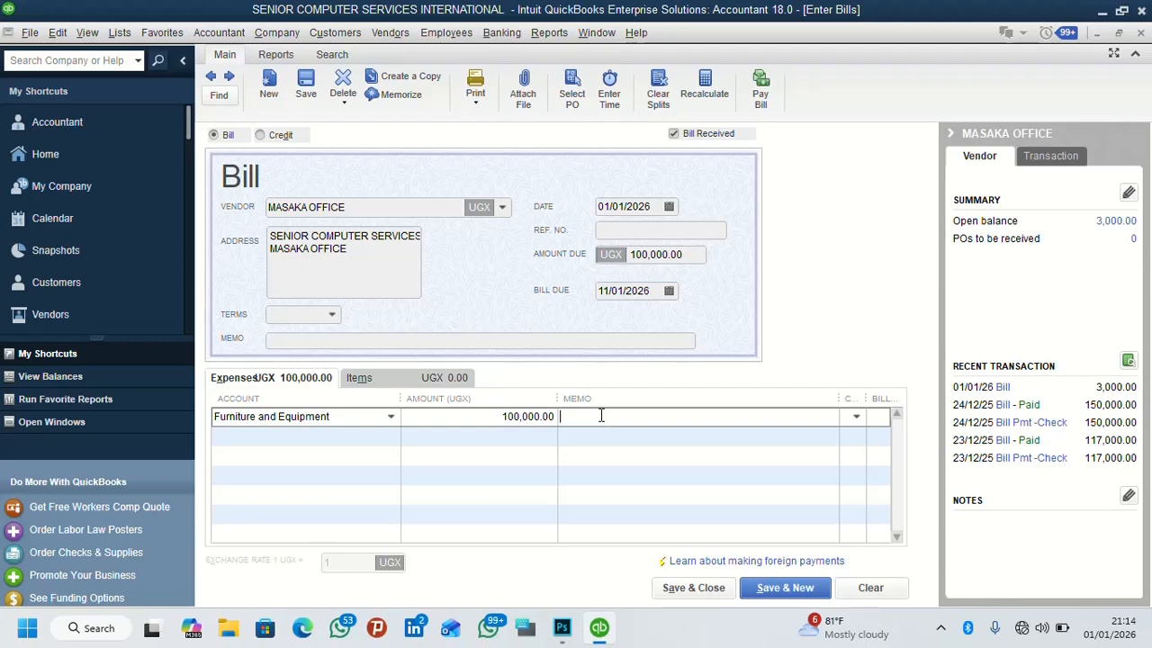
pyautogui.write('Ta')
pyautogui.write('ble')
pyautogui.write(' compl')
pyautogui.write('tion')
pyautogui.hotkey('shift', 'Left')
pyautogui.hotkey('shift', 'Left')
pyautogui.hotkey('shift', 'Left')
pyautogui.hotkey('shift', 'Left')
pyautogui.hotkey('shift', 'Left')
pyautogui.hotkey('shift', 'Left')
pyautogui.hotkey('shift', 'Left')
pyautogui.hotkey('shift', 'Left')
pyautogui.hotkey('shift', 'Left')
pyautogui.hotkey('shift', 'Left')
pyautogui.hotkey('shift', 'Left')
pyautogui.hotkey('shift', 'Left')
pyautogui.hotkey('shift', 'Left')
pyautogui.hotkey('shift', 'Left')
pyautogui.hotkey('shift', 'Left')
# Step: Enter "Recieption Table Completion" as the furniture line's memo, and save and close the bill
pyautogui.write('Recieption Table Completin')
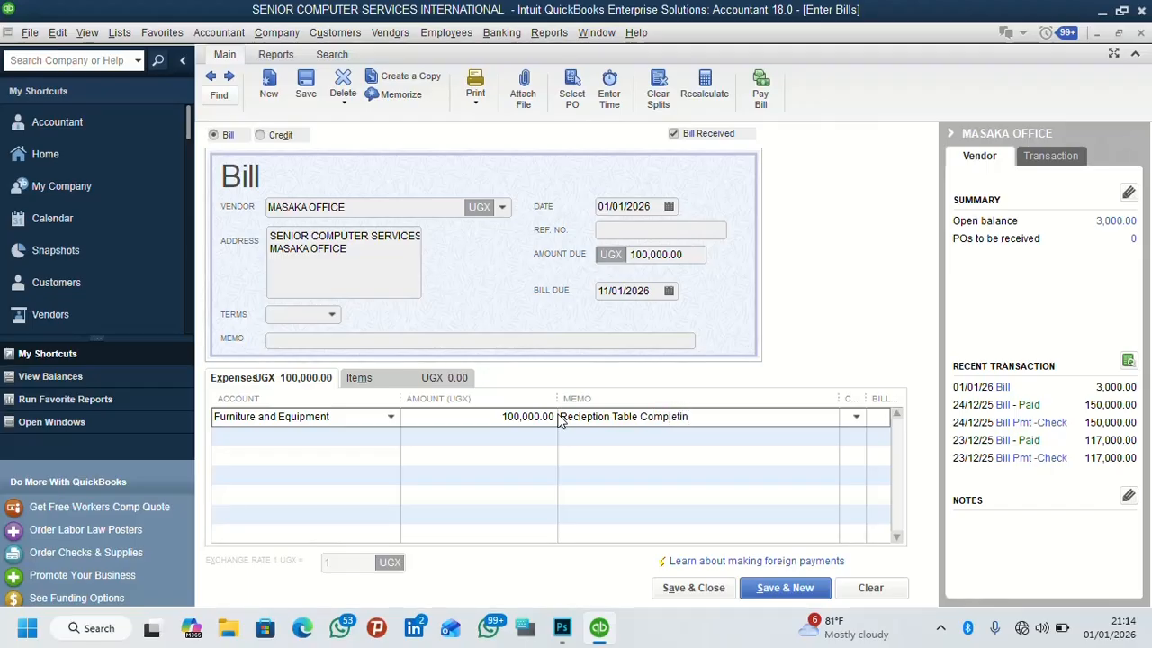
pyautogui.press('BackSpace')
pyautogui.write('on')
pyautogui.click(693, 588)
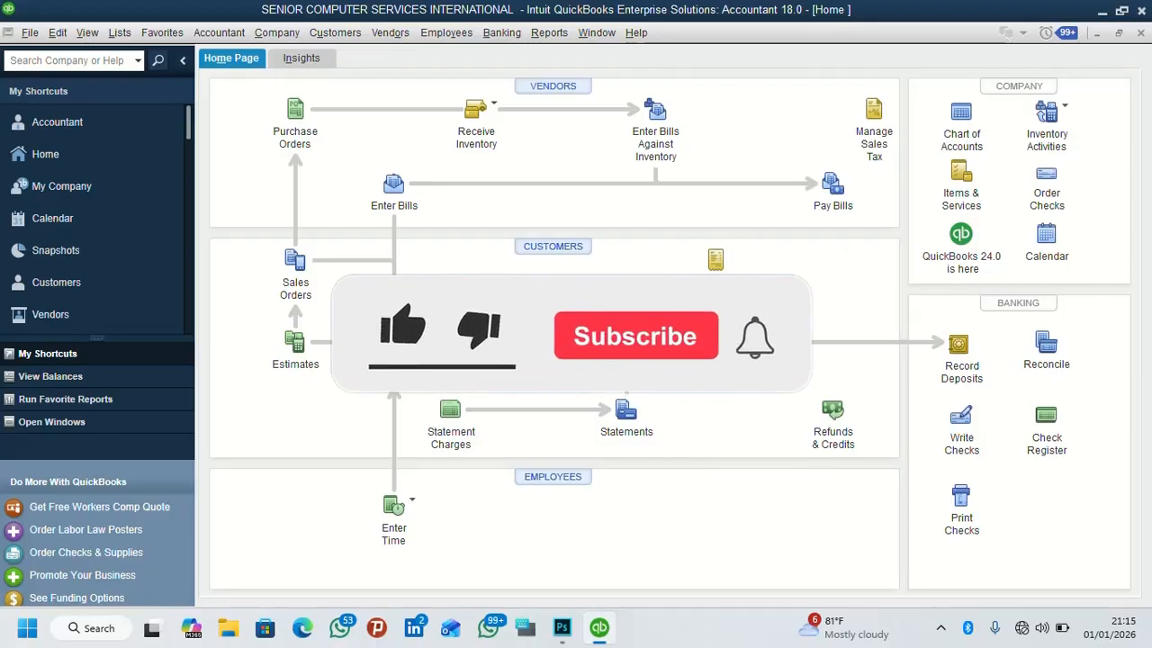
# Step: Review the account balances and pay all outstanding vendor bills, finishing without printing the checks
pyautogui.click(42, 378)
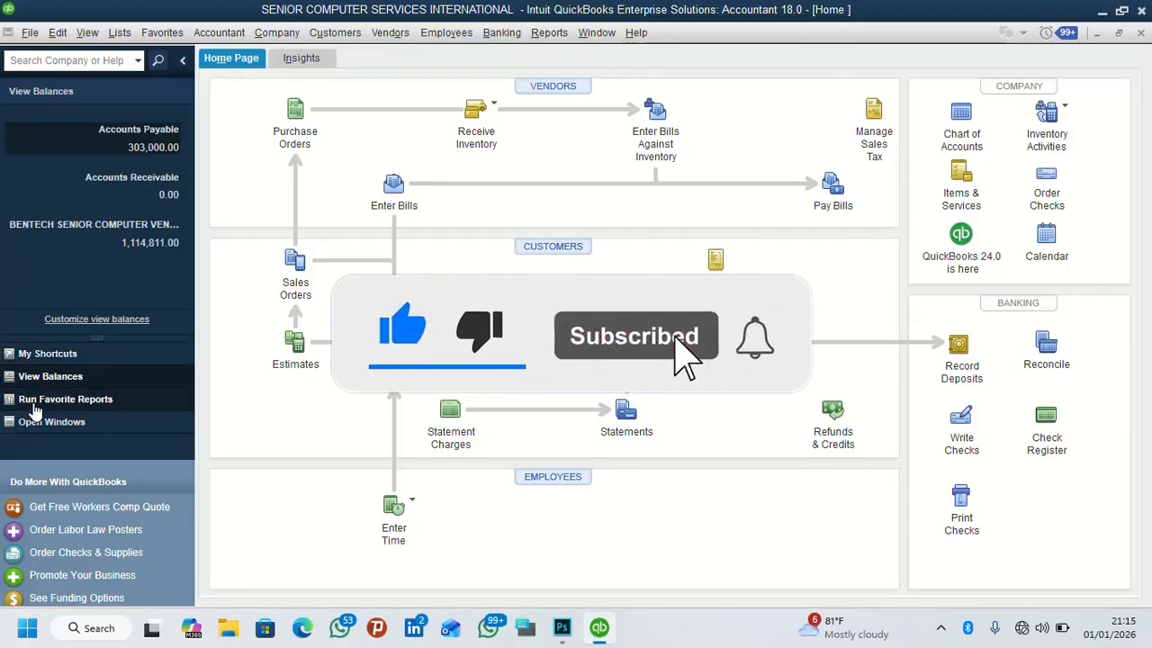
pyautogui.click(54, 355)
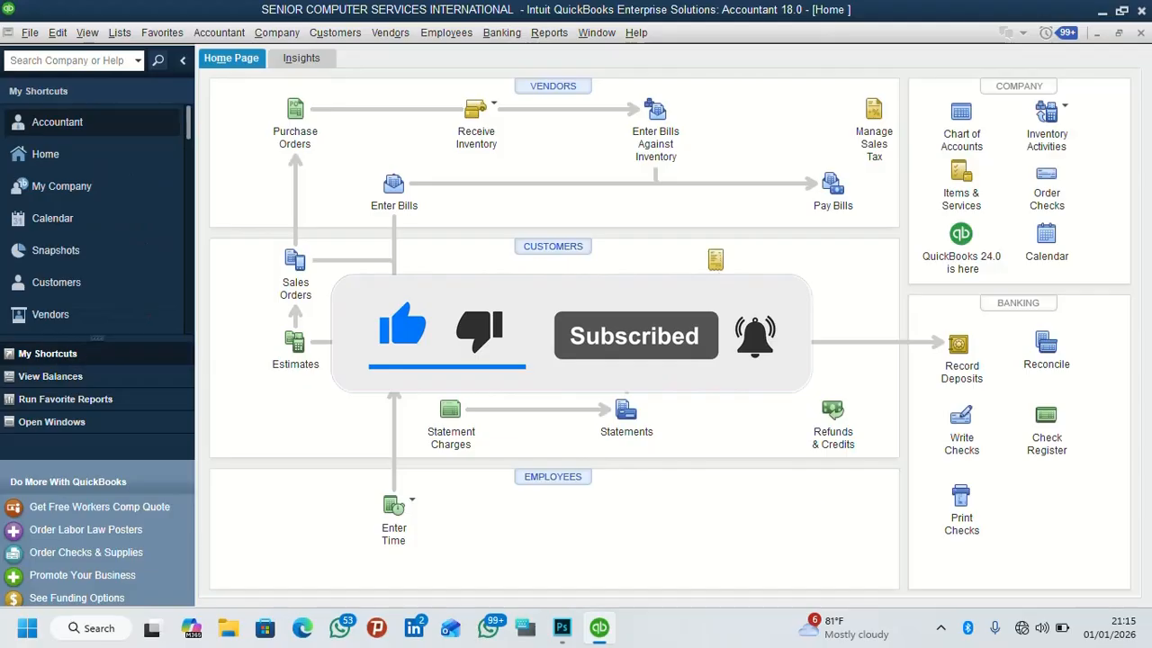
pyautogui.click(836, 190)
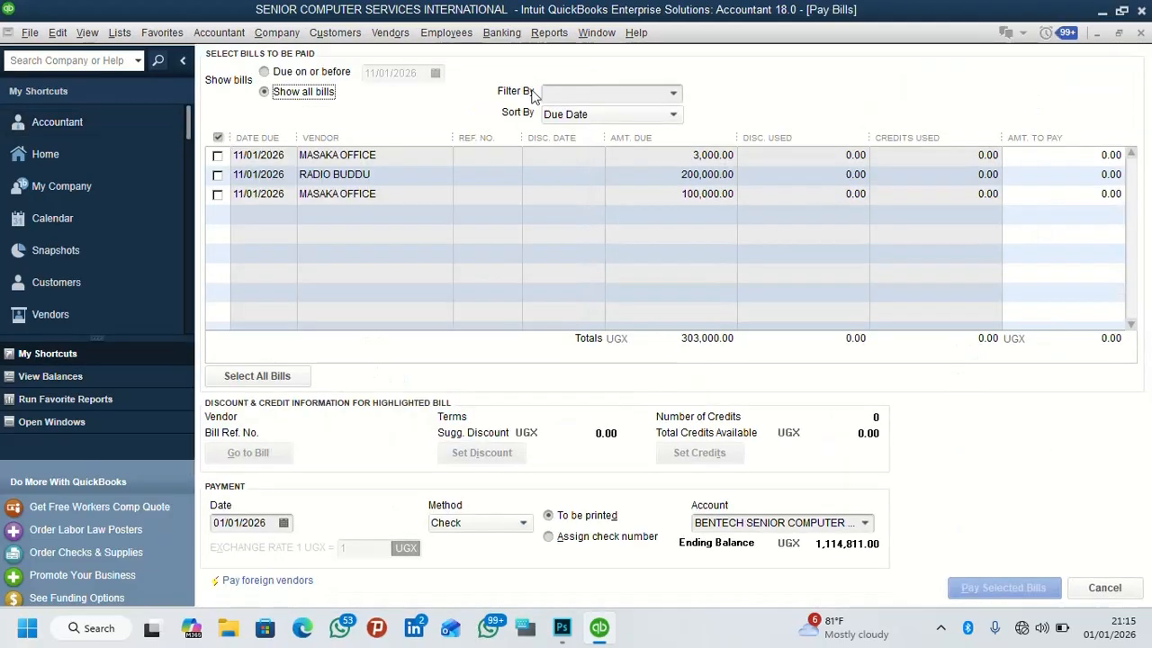
pyautogui.click(244, 377)
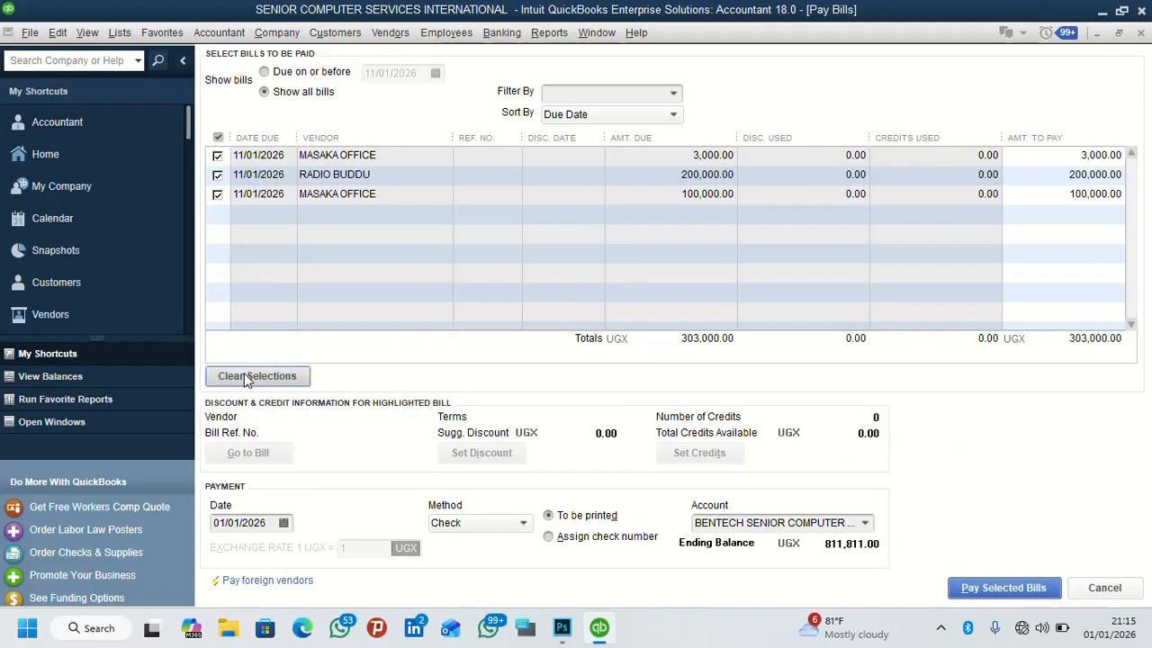
pyautogui.click(996, 590)
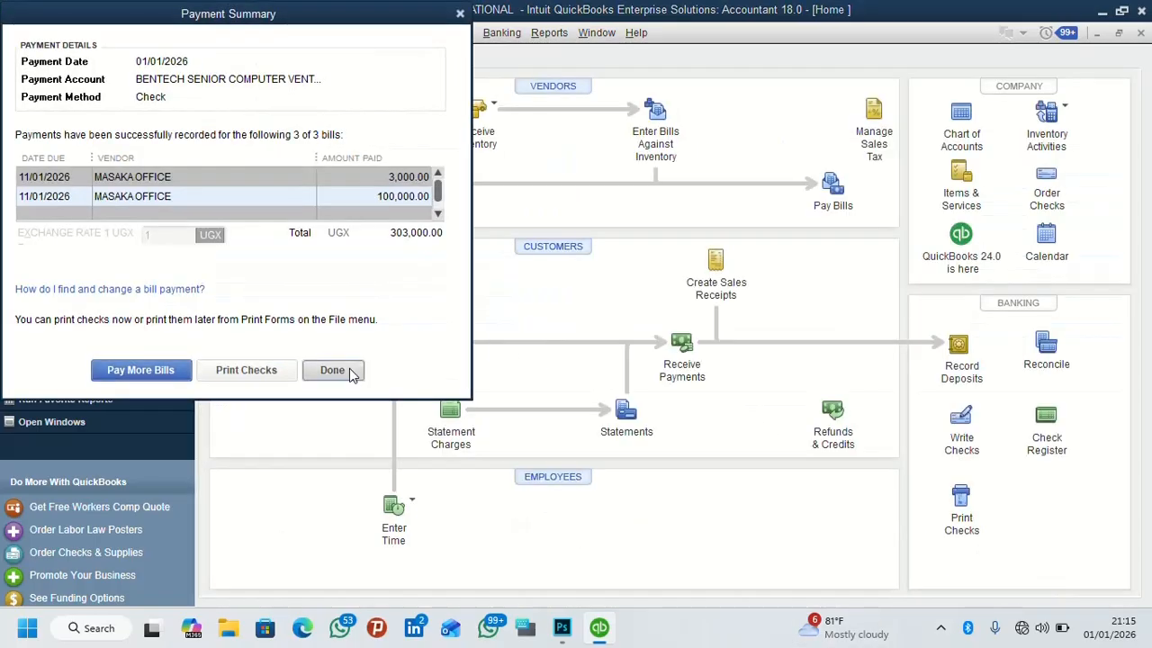
pyautogui.click(351, 369)
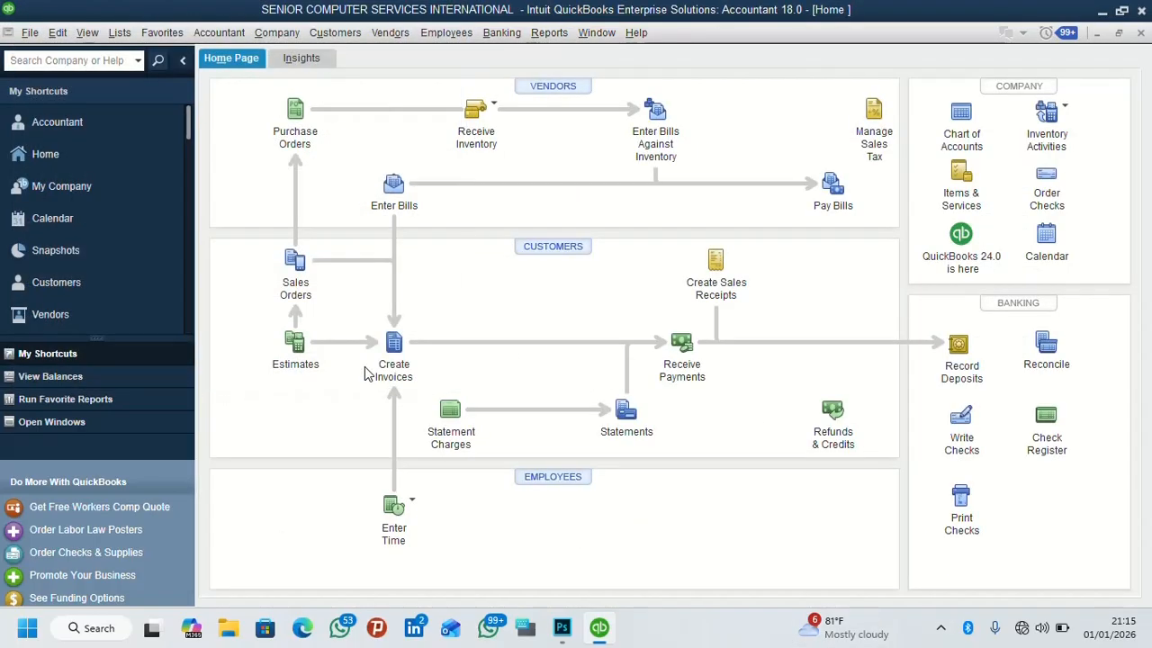